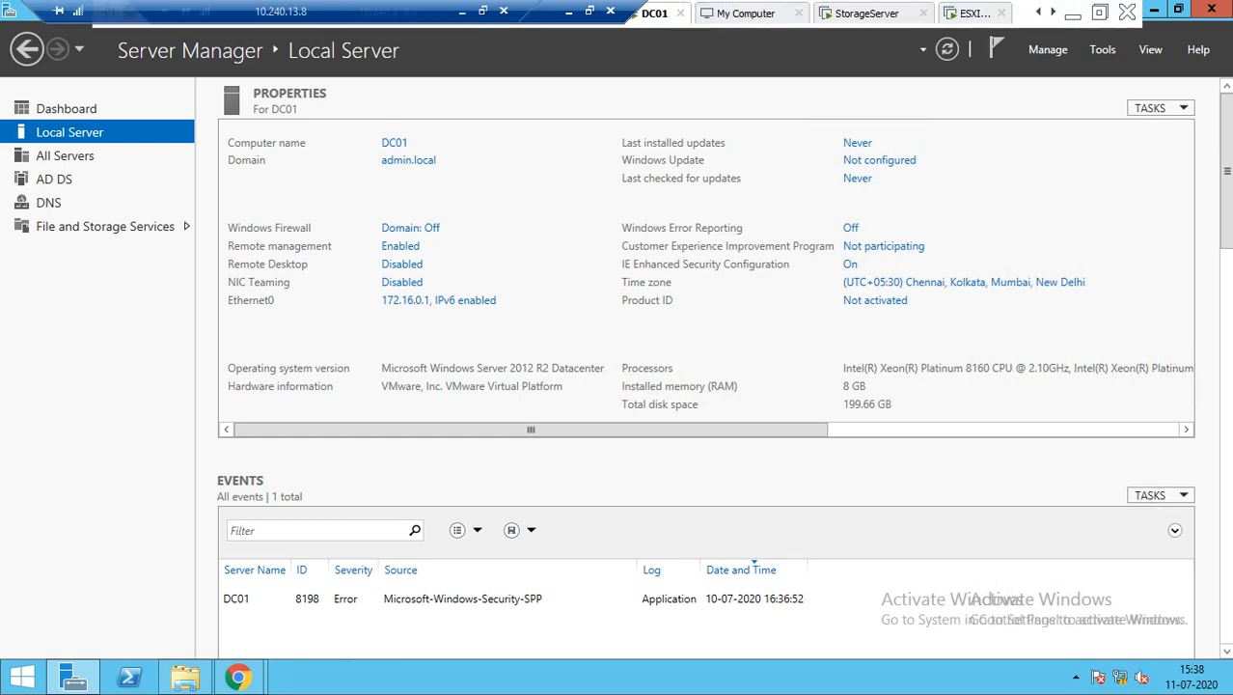
# Sign in to StorageServer with the administrator password, then bring up the ESXI7-01 console at 172.16.0.3
pyautogui.click(866, 13)
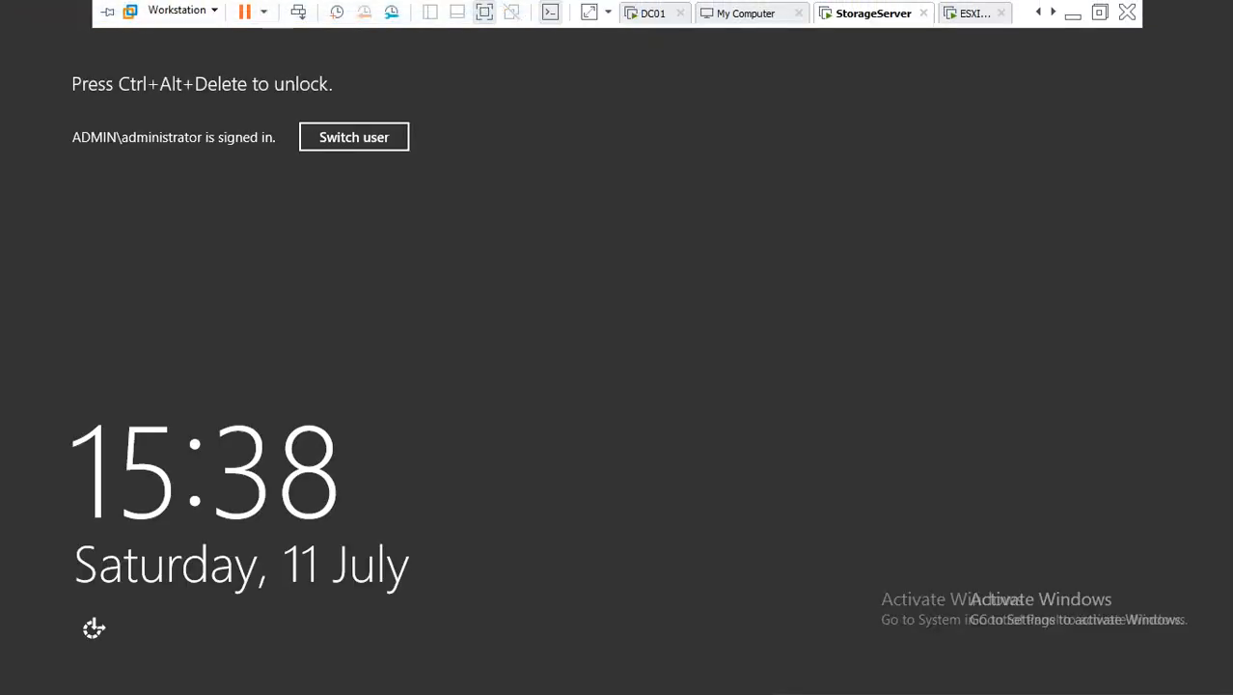
pyautogui.press('ctrl+alt+Insert')
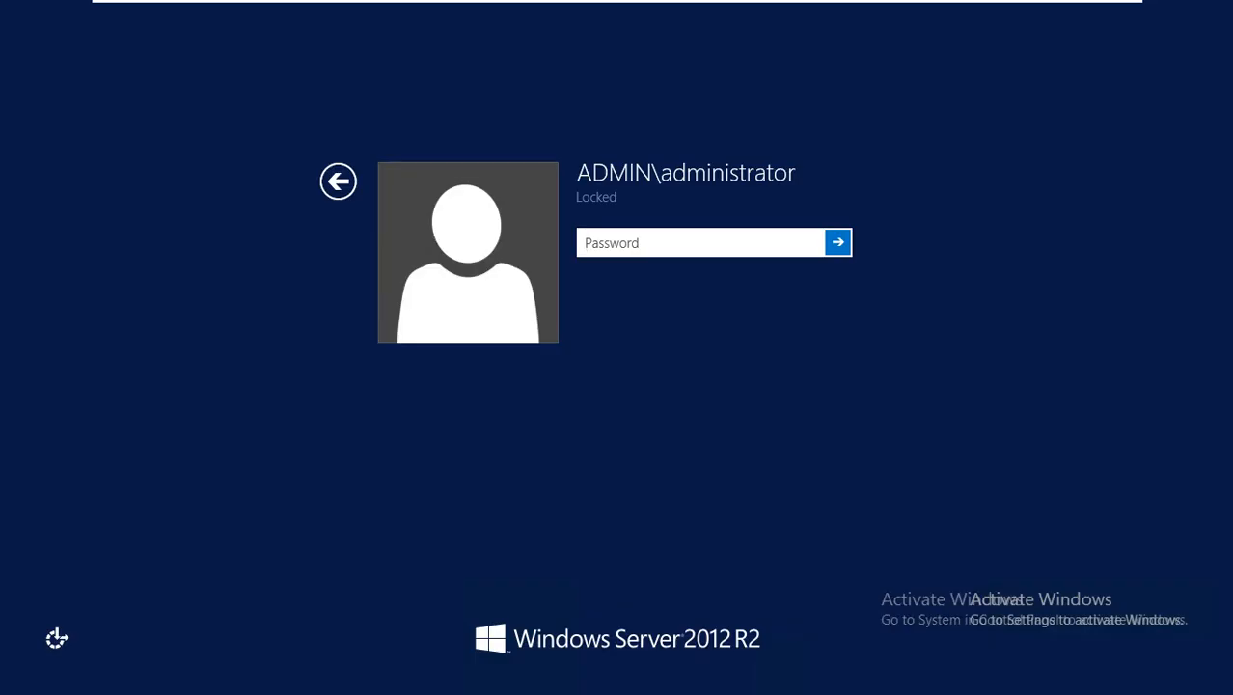
pyautogui.write('Passw0rd')
pyautogui.press('Return')
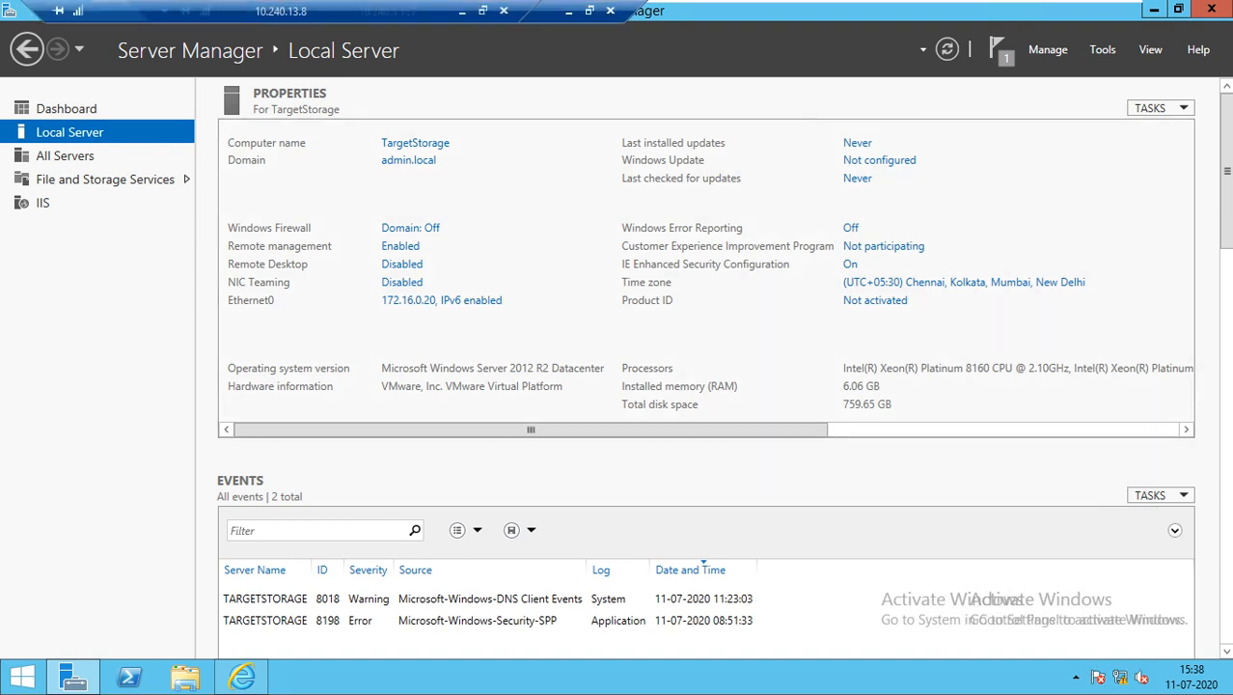
pyautogui.click(975, 13)
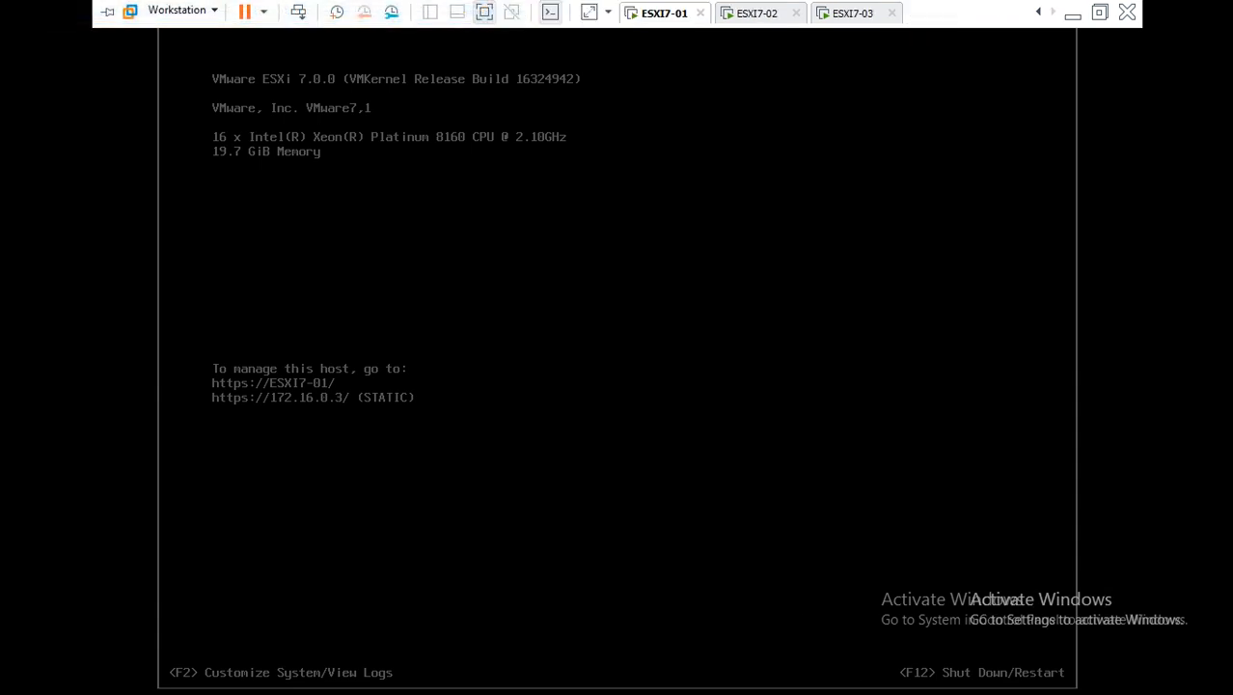
# Check the ESXI7-02 (172.16.0.4) and ESXI7-03 (172.16.0.5) consoles, then return to DC01's Server Manager
pyautogui.hotkey('ctrl', 'Tab')
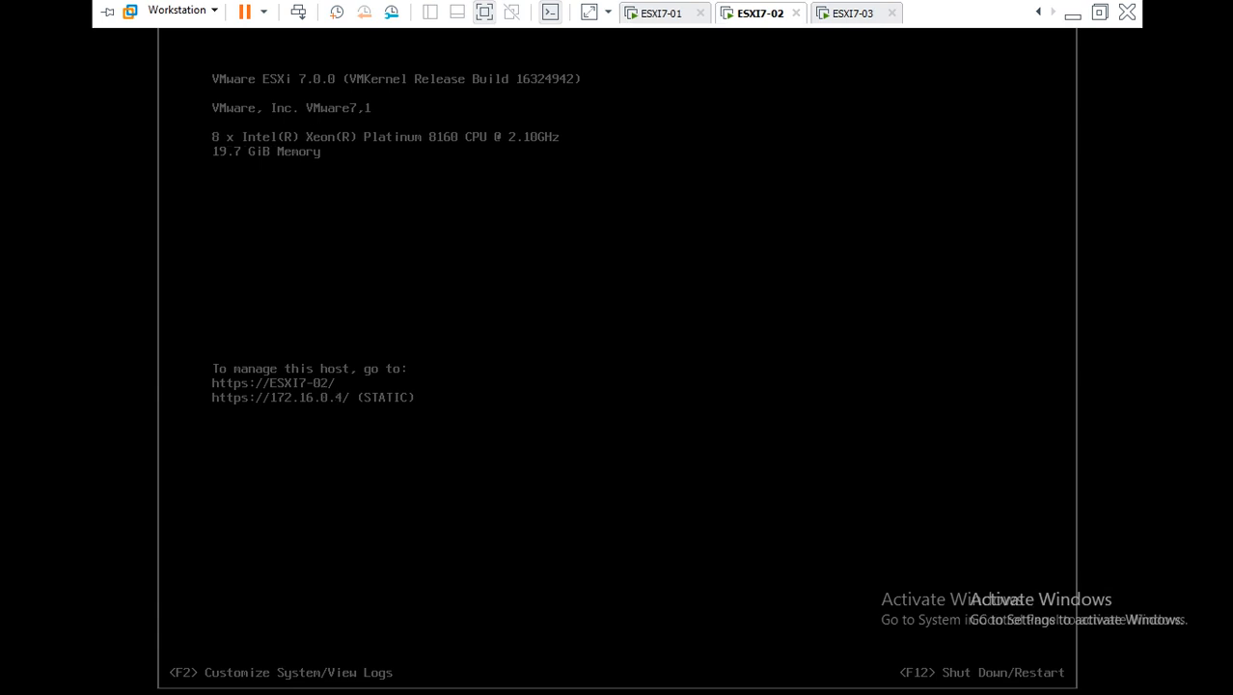
pyautogui.hotkey('ctrl', 'Tab')
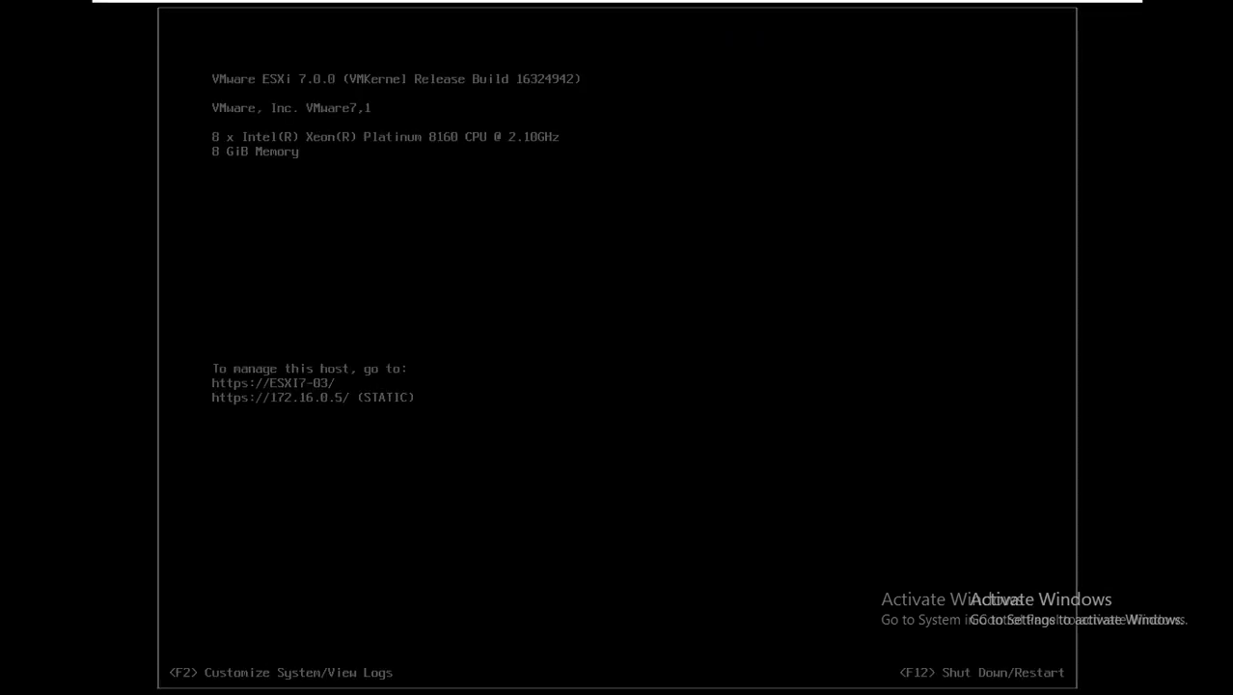
pyautogui.moveTo(290, 2)
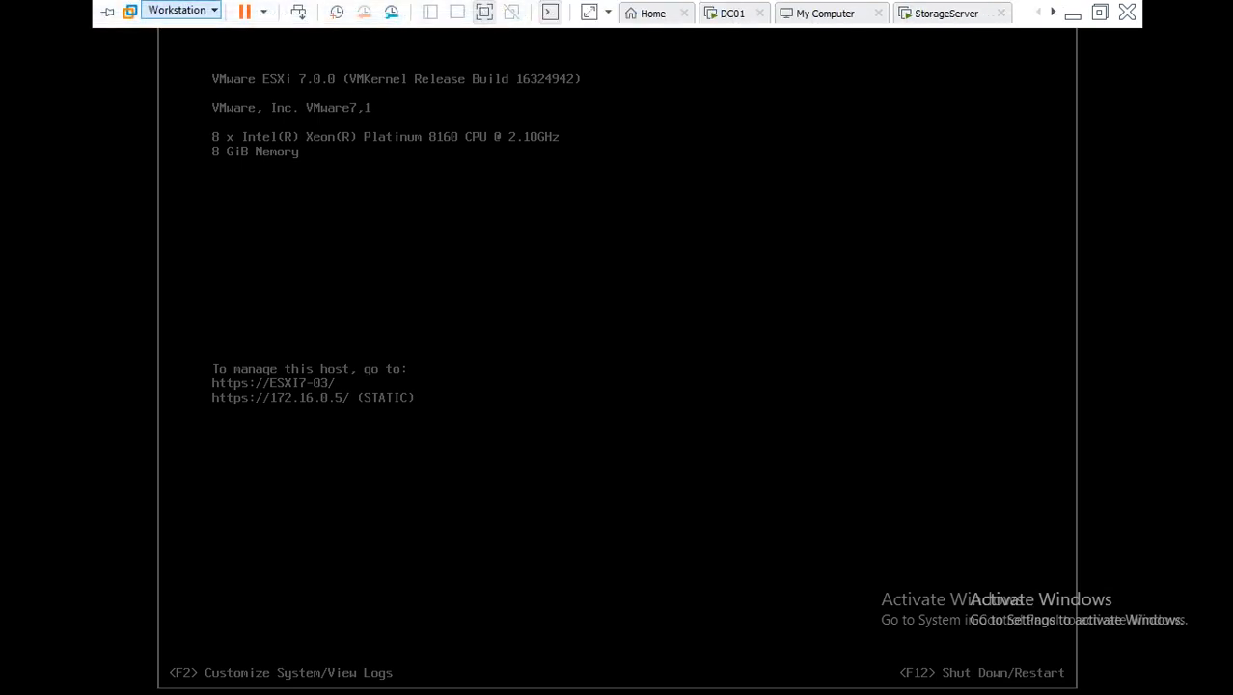
pyautogui.click(731, 13)
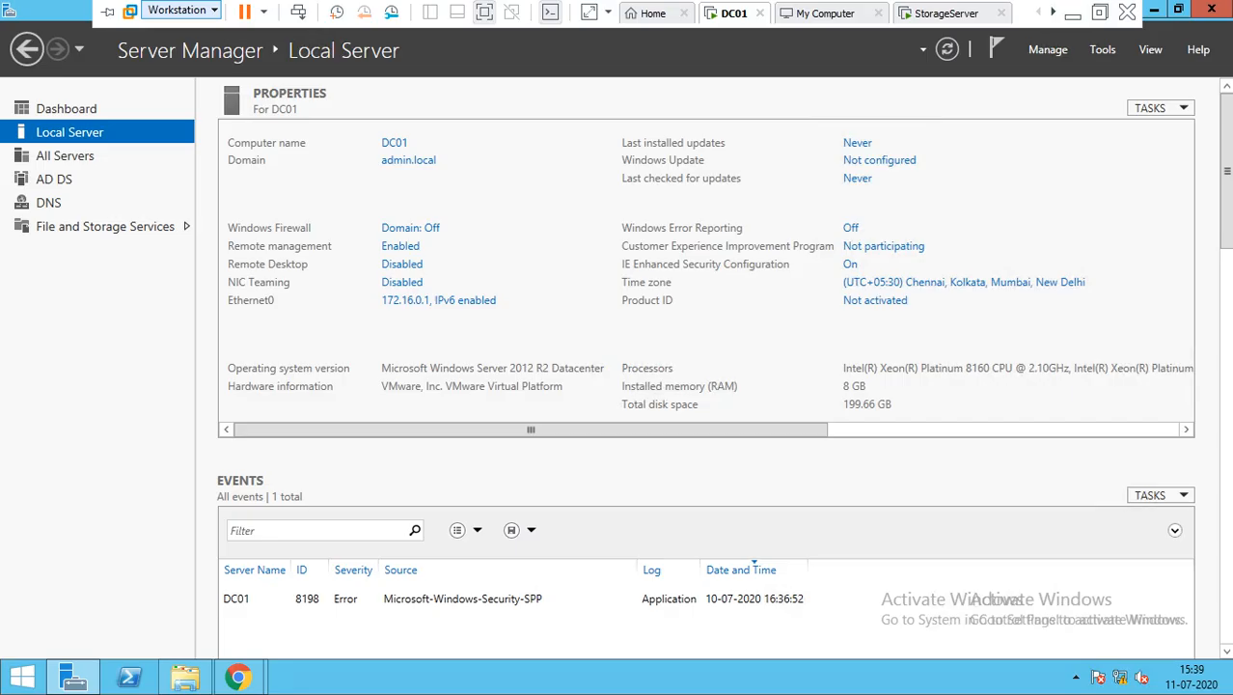
# View the adminera.admin.local vCenter summary, highlighting version 7.0.0 and build 16386335
pyautogui.moveTo(238, 677)
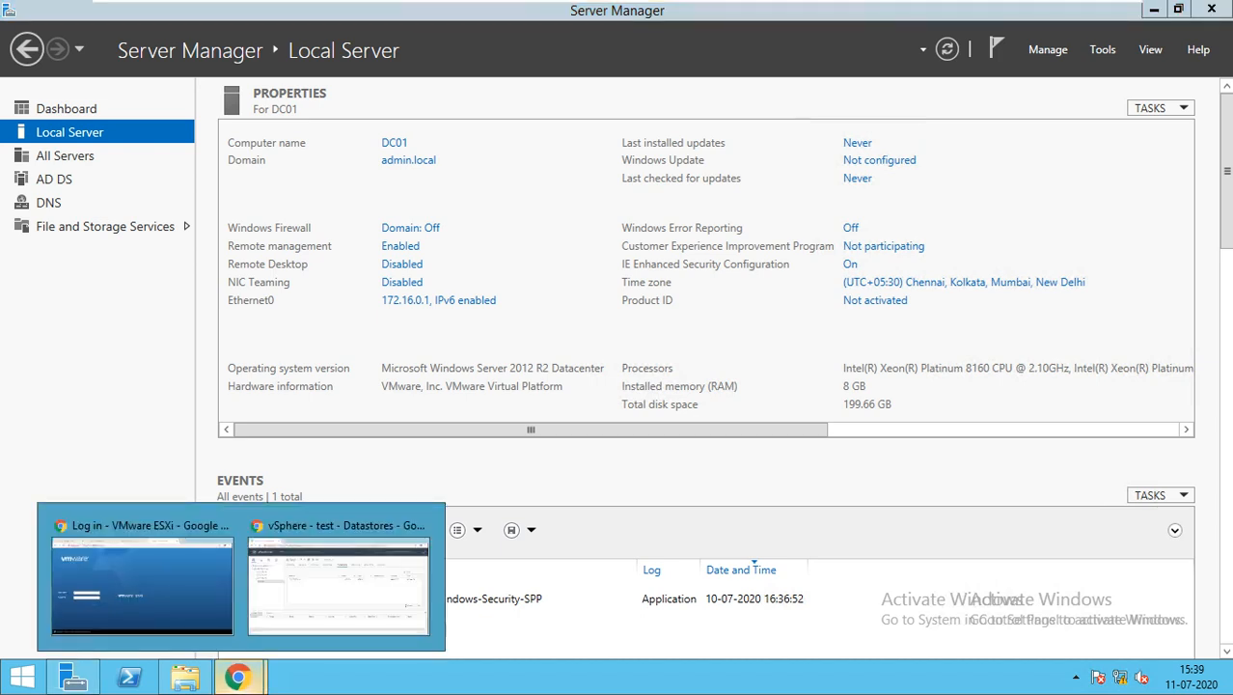
pyautogui.click(338, 583)
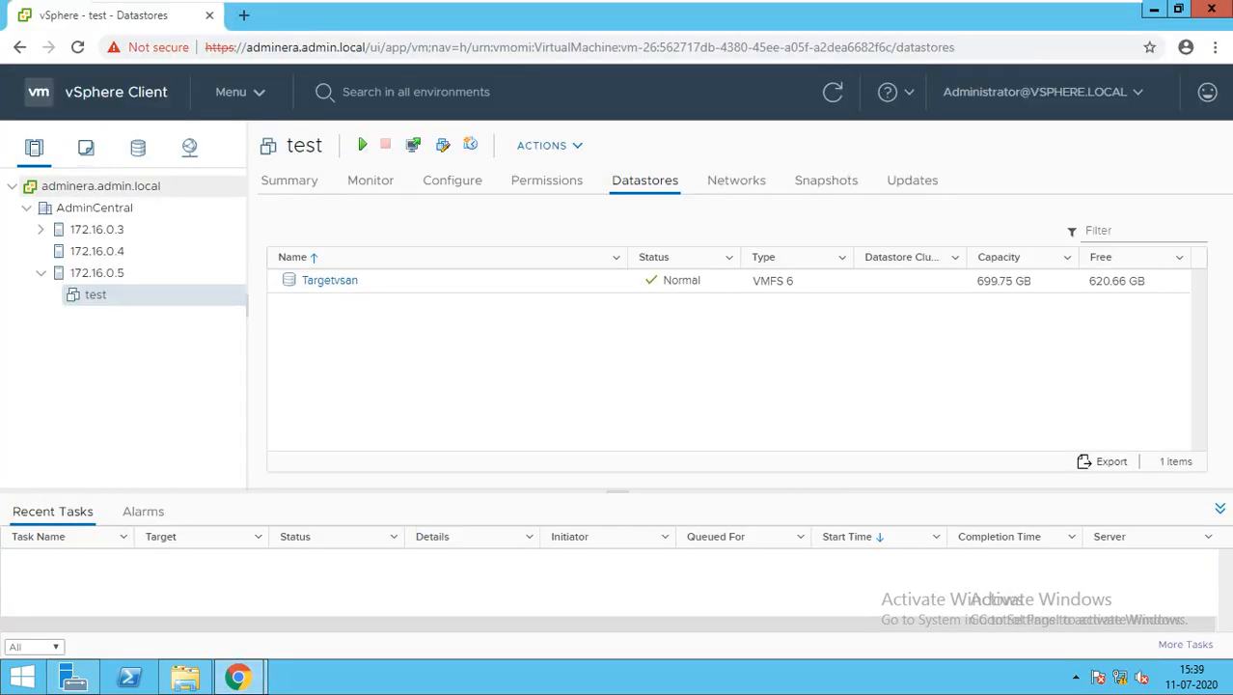
pyautogui.click(101, 186)
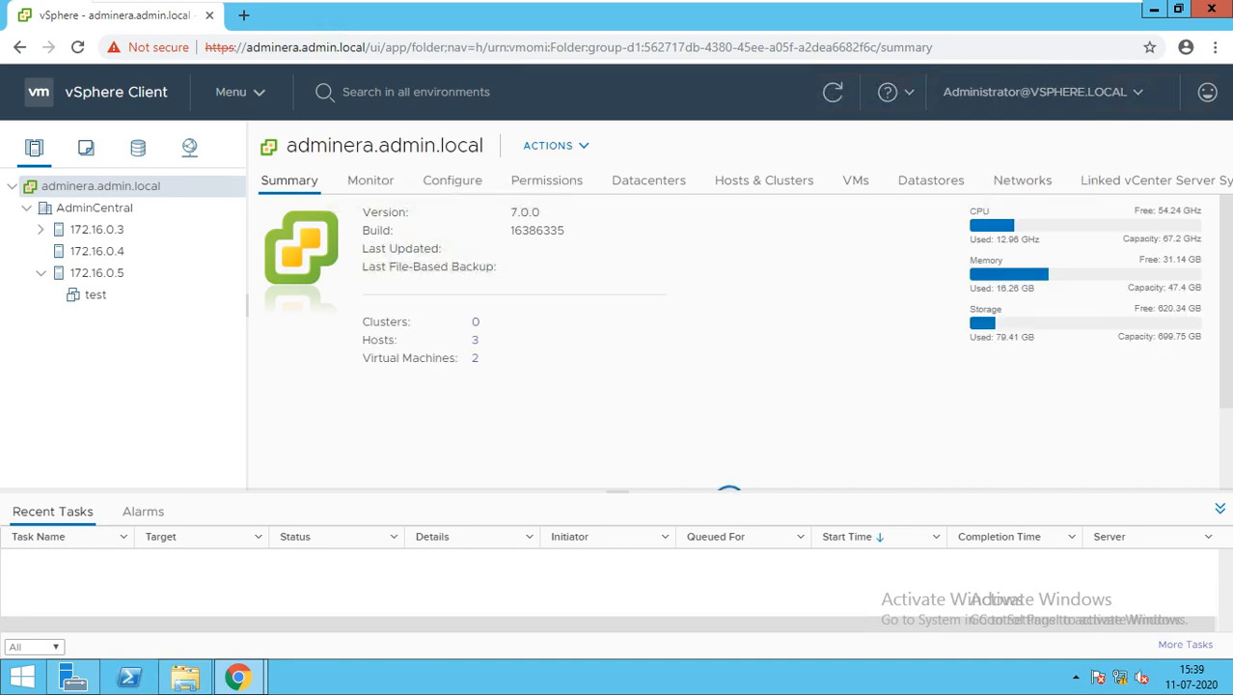
pyautogui.doubleClick(525, 213)
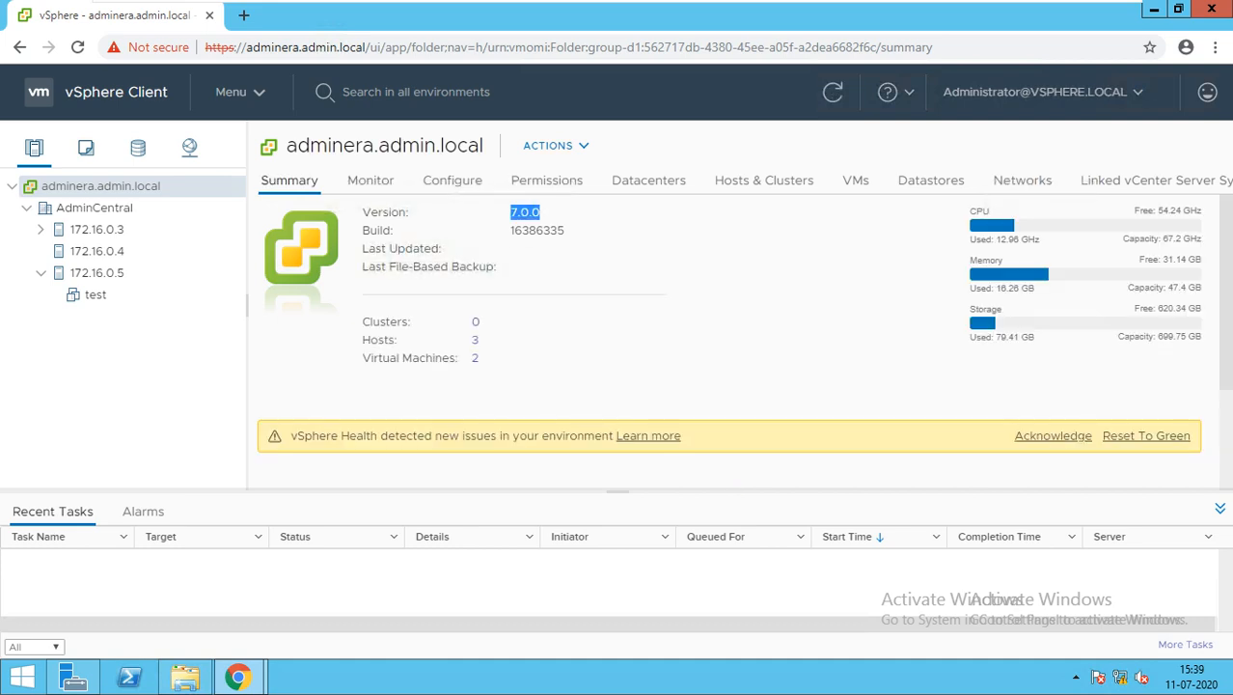
pyautogui.moveTo(510, 231); pyautogui.dragTo(564, 231)
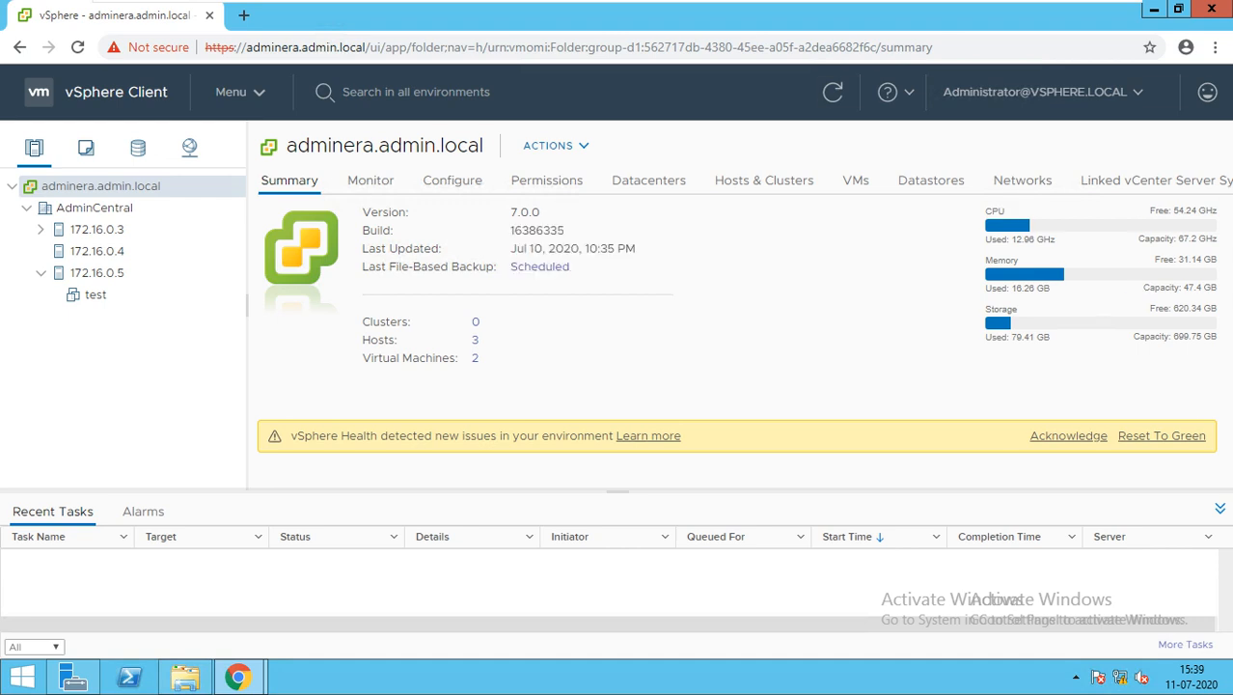
pyautogui.moveTo(510, 248); pyautogui.dragTo(598, 248)
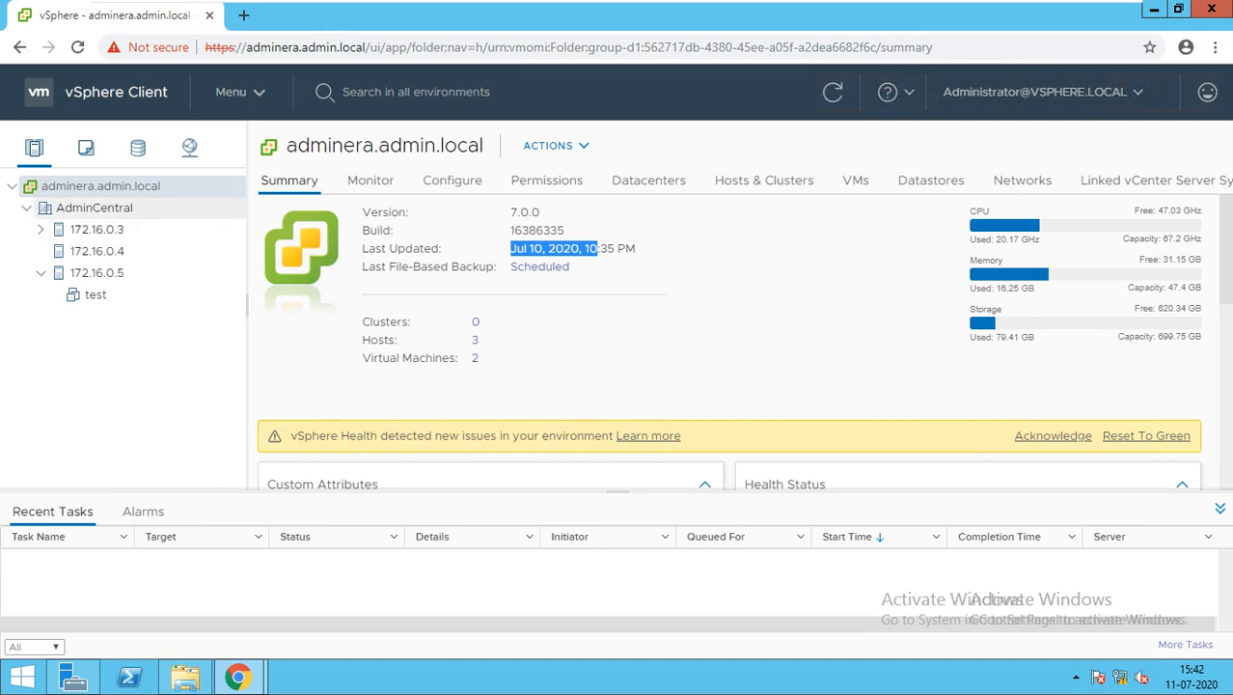
# Start a New Cluster from AdminCentral's actions, name it ClusterAdmin and switch on vSphere HA
pyautogui.click(94, 208)
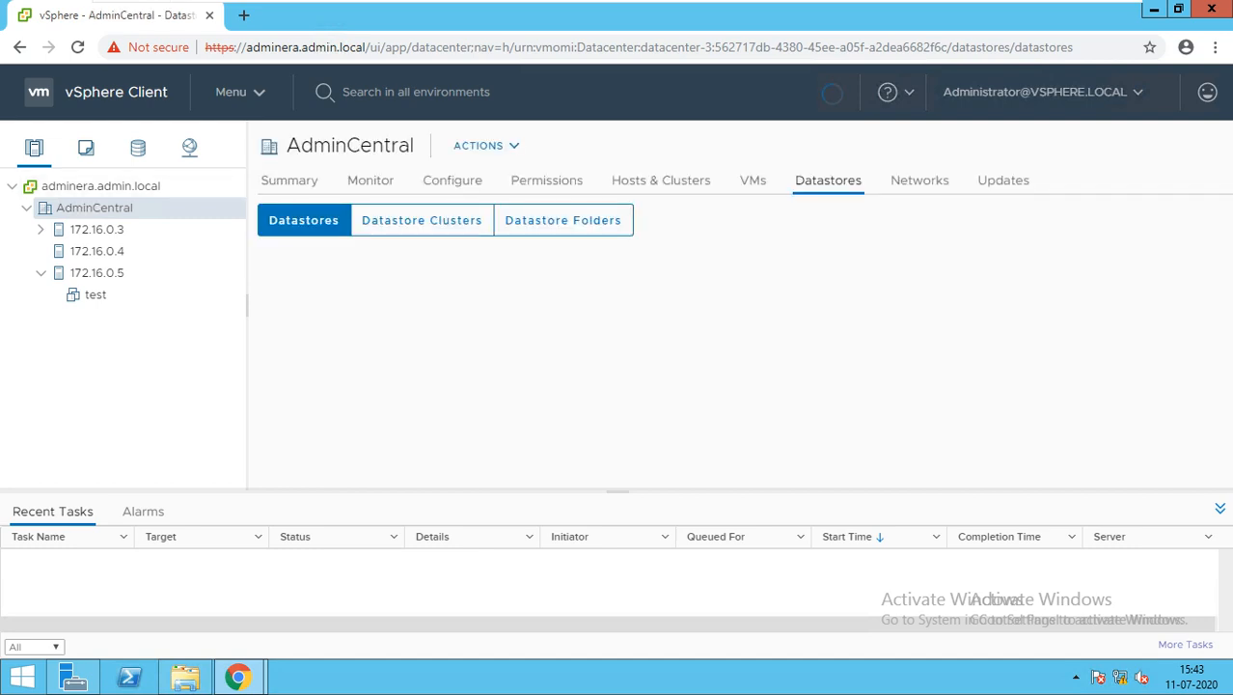
pyautogui.click(289, 181)
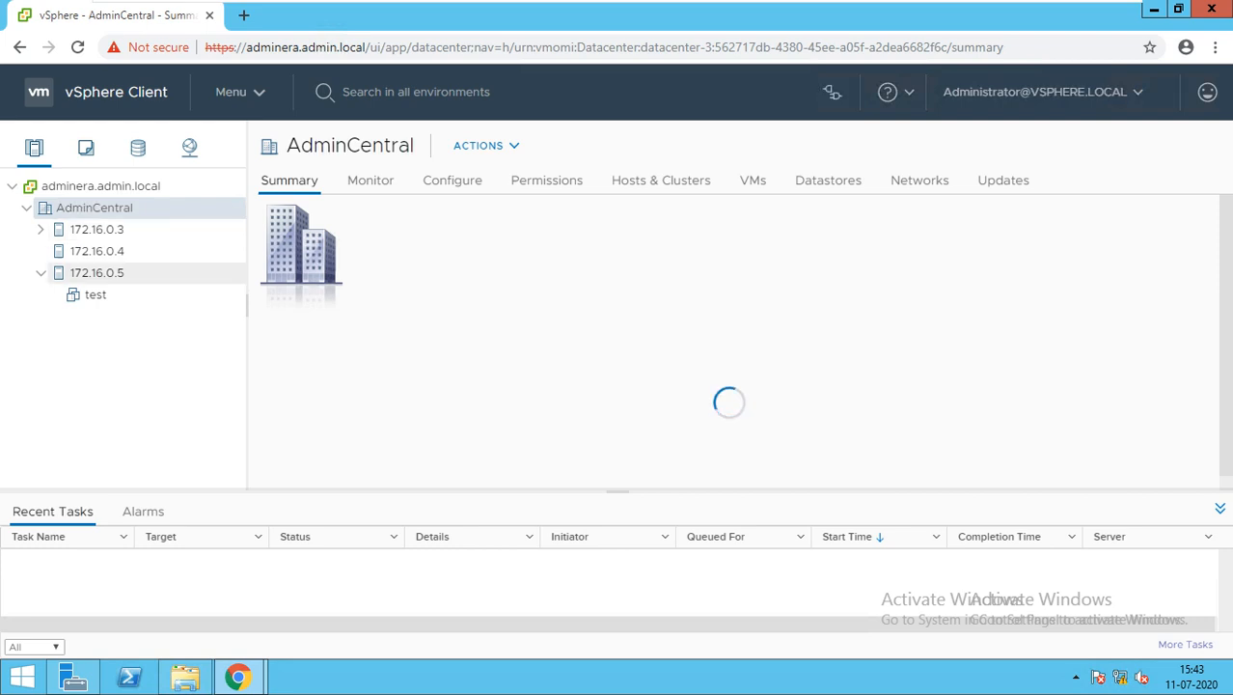
pyautogui.rightClick(94, 207)
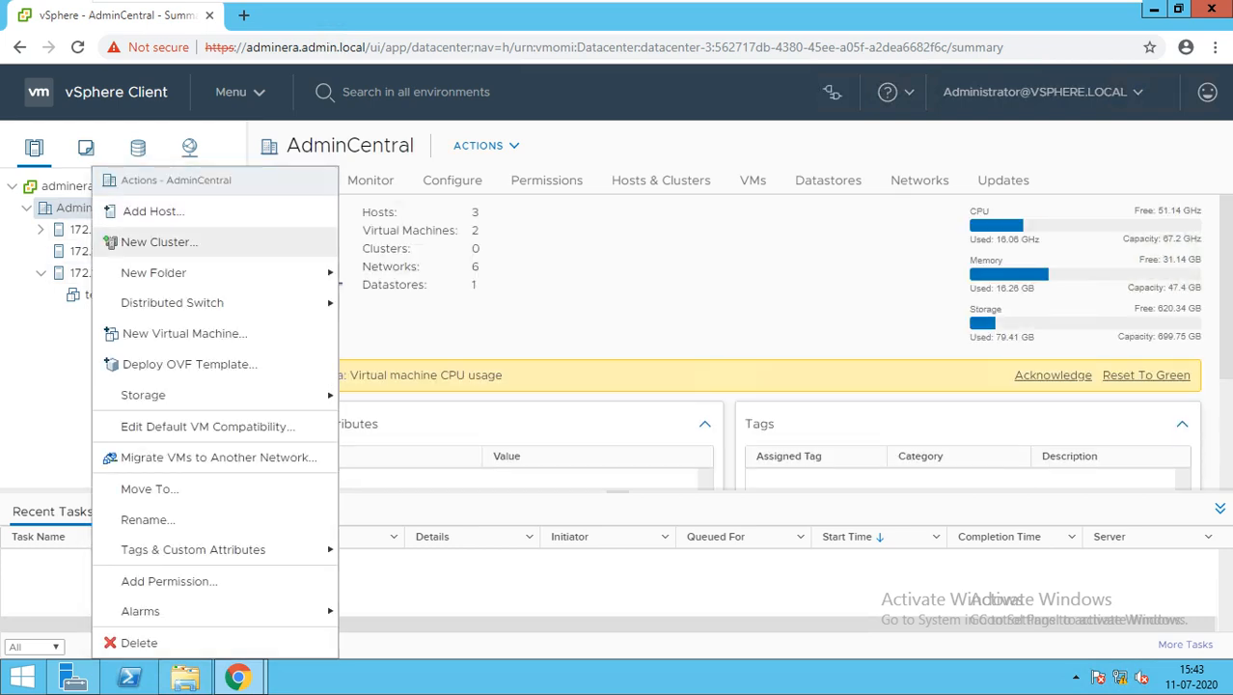
pyautogui.click(159, 241)
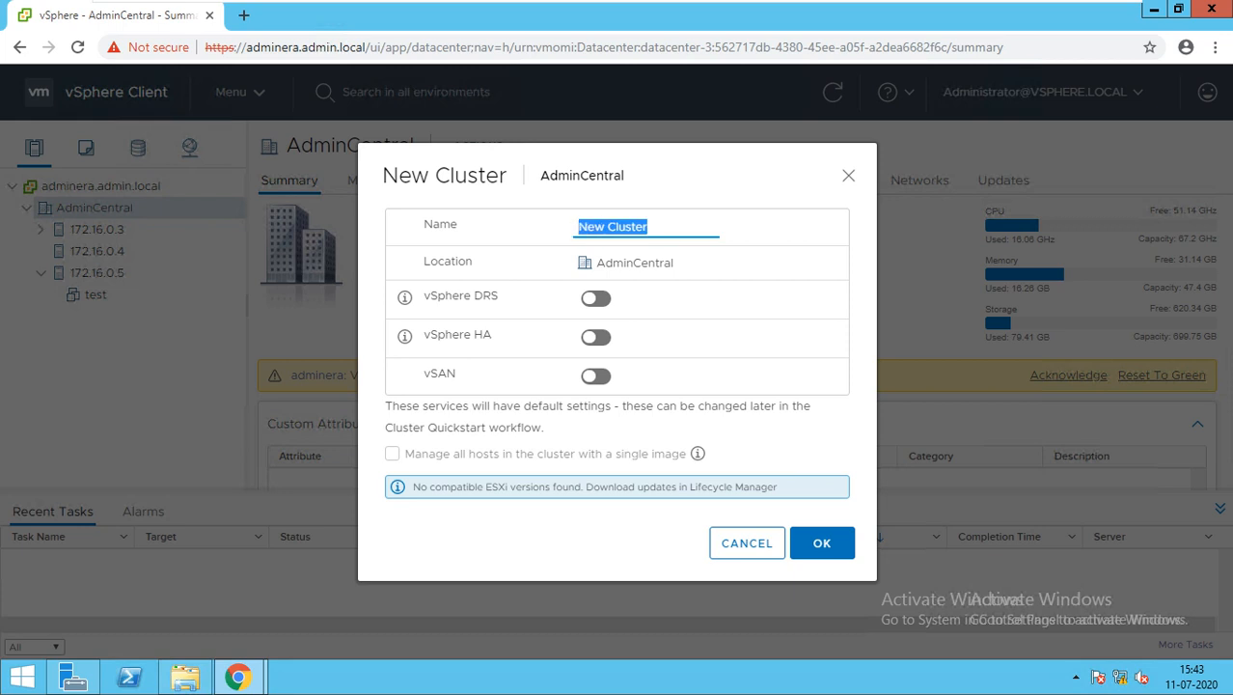
pyautogui.write('Cluste')
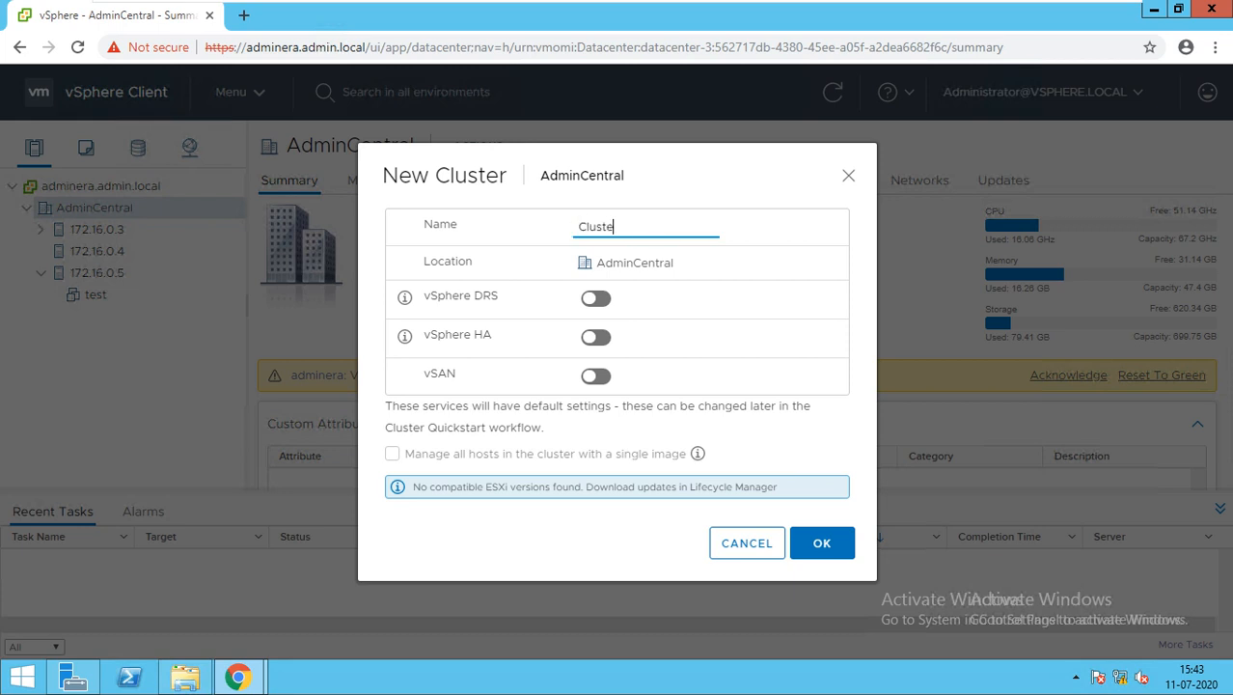
pyautogui.write('rAdmin')
pyautogui.click(597, 337)
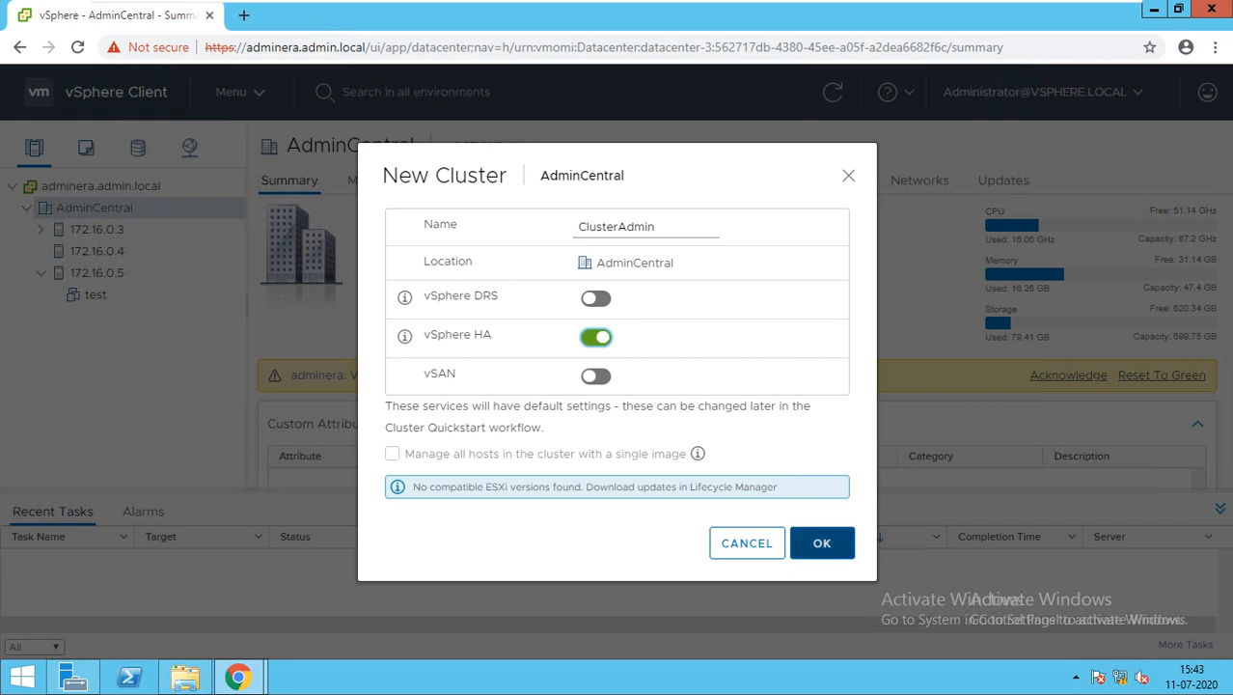
# Confirm creation of ClusterAdmin and select it in the inventory tree
pyautogui.click(821, 542)
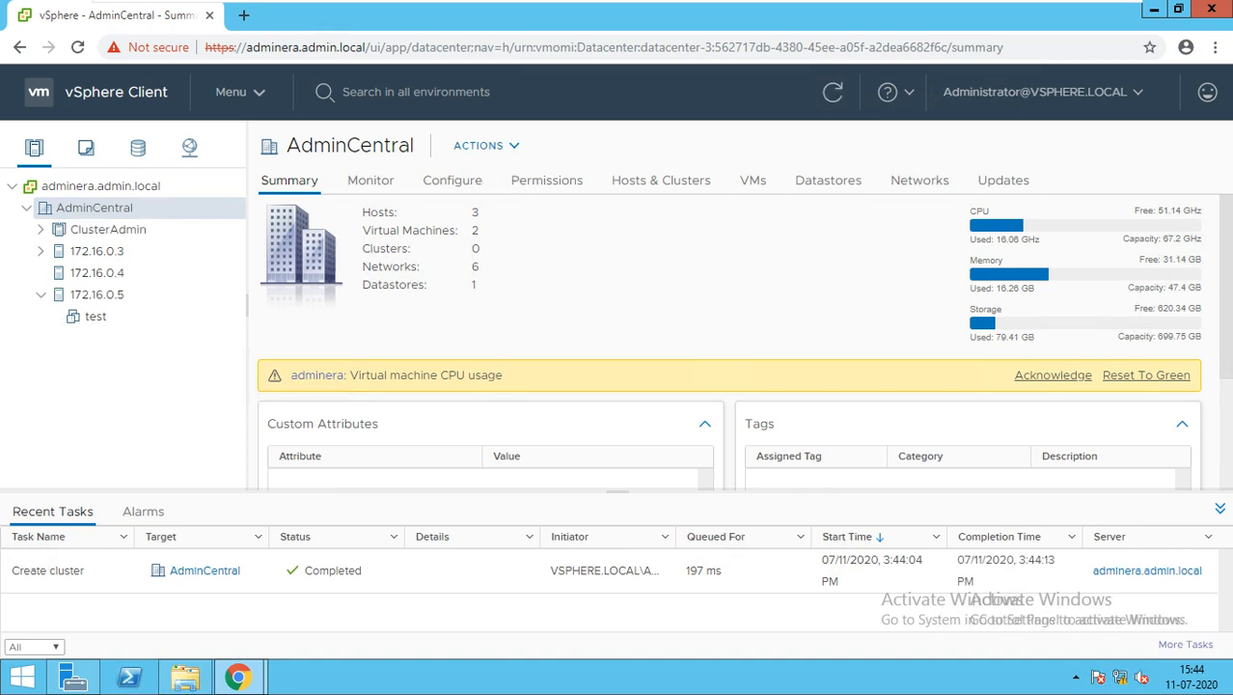
pyautogui.click(108, 230)
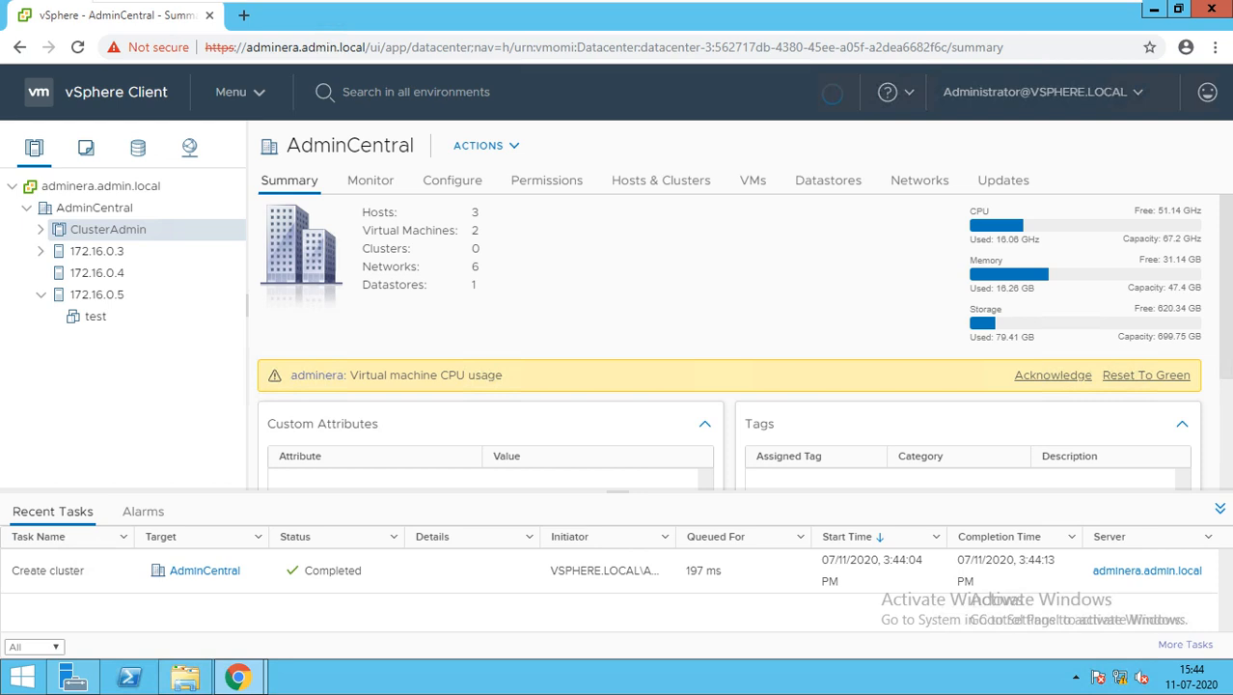
# Start moving ClusterAdmin via Move To, then cancel, leaving it under AdminCentral
pyautogui.rightClick(106, 228)
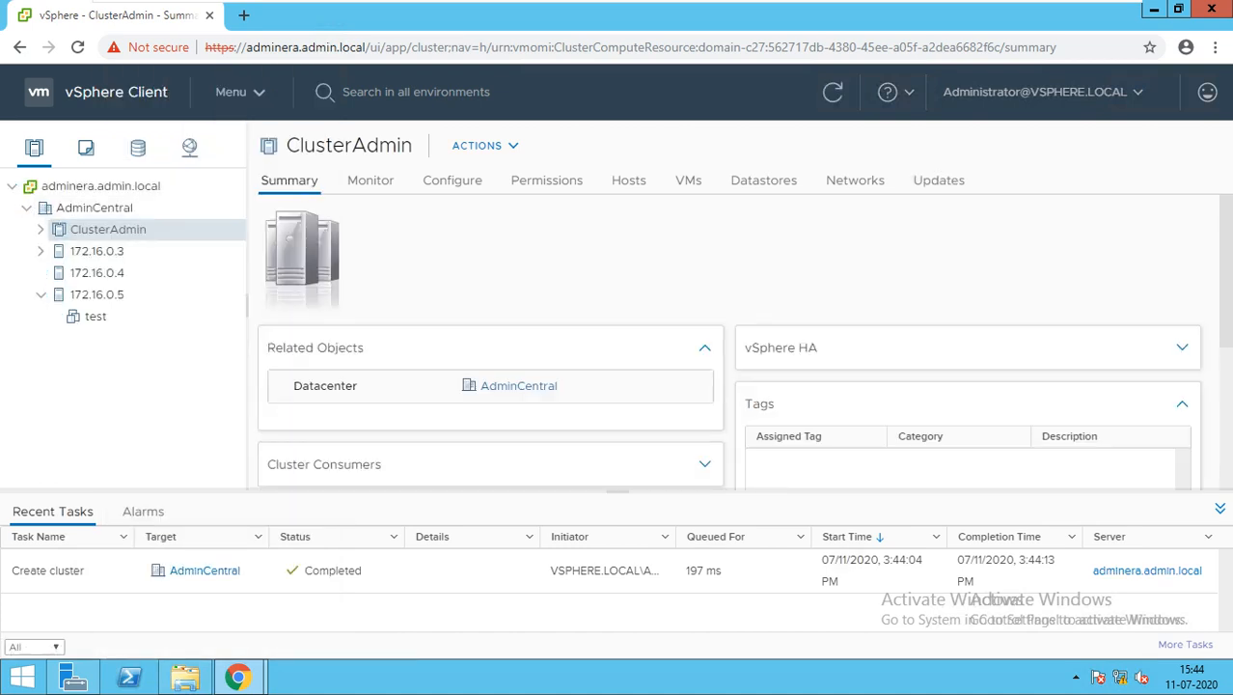
pyautogui.rightClick(116, 229)
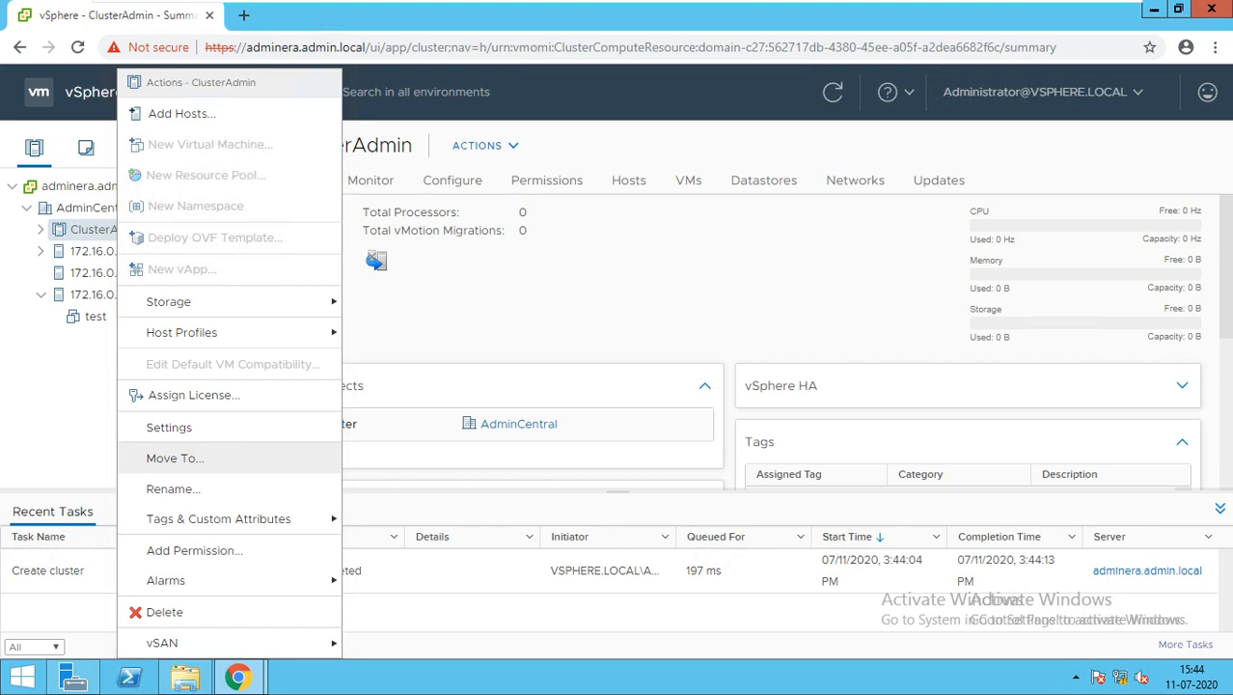
pyautogui.press('Escape')
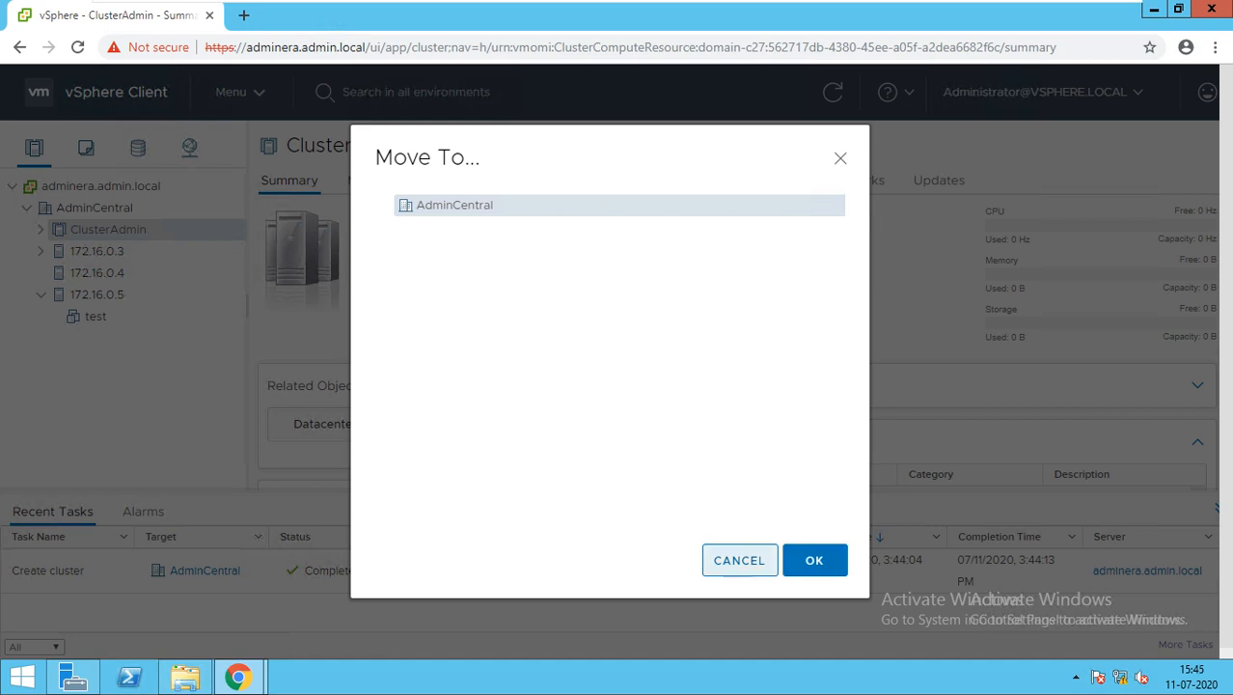
pyautogui.click(739, 560)
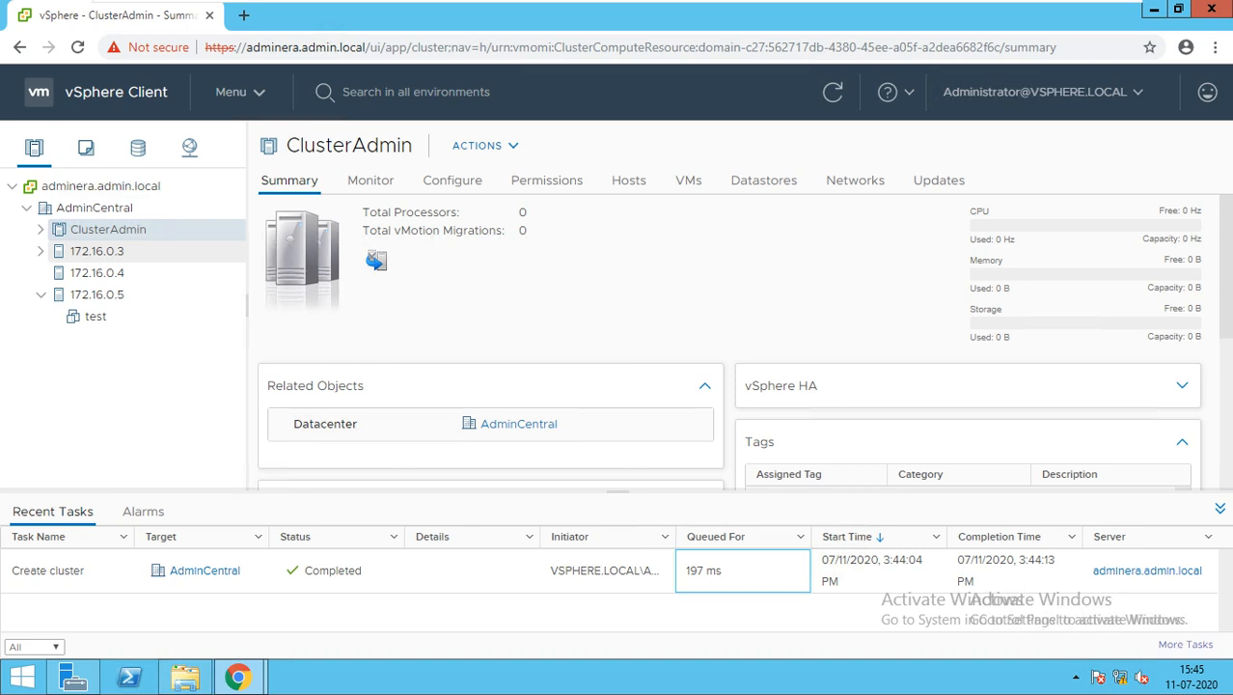
# Drag hosts 172.16.0.3, 172.16.0.4 and 172.16.0.5 into ClusterAdmin
pyautogui.moveTo(97, 250); pyautogui.dragTo(112, 232)
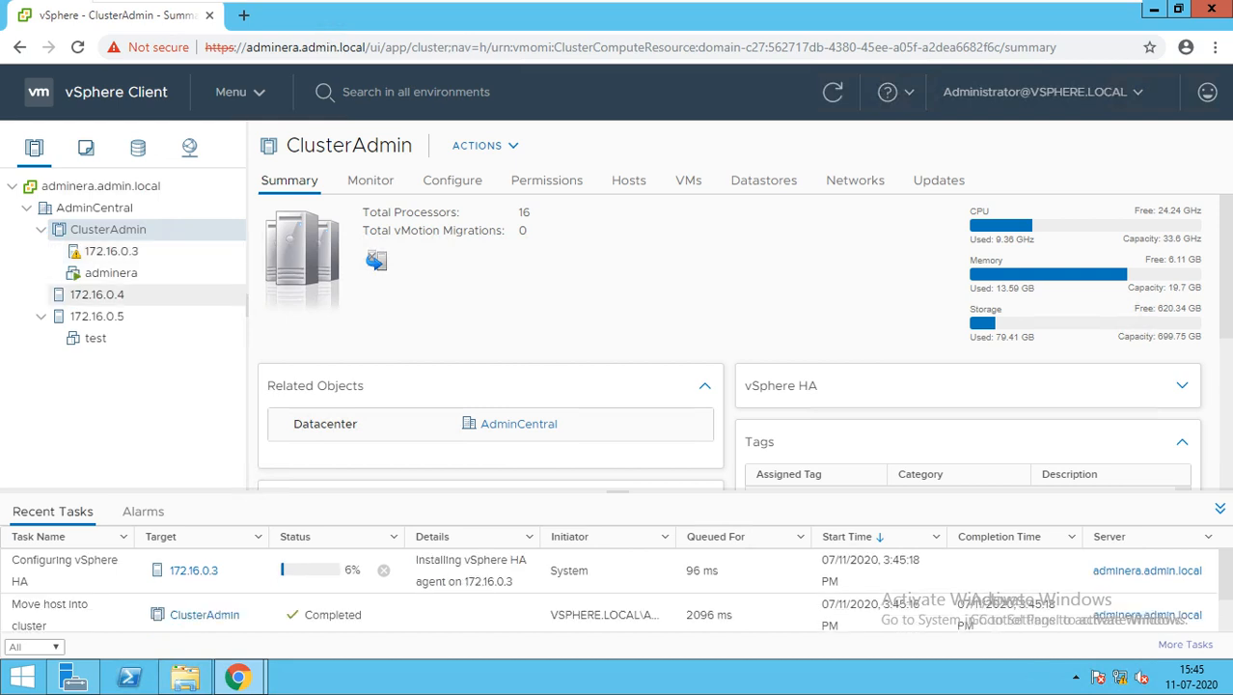
pyautogui.moveTo(96, 294); pyautogui.dragTo(154, 249)
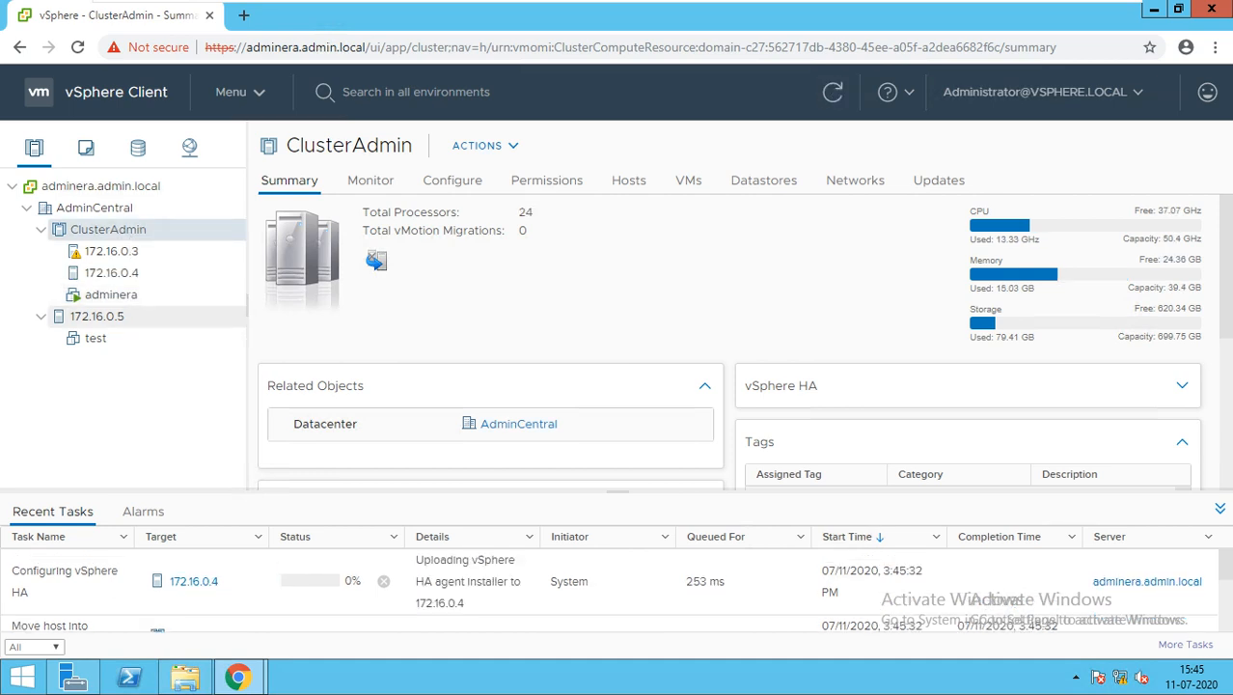
pyautogui.moveTo(97, 316); pyautogui.dragTo(114, 252)
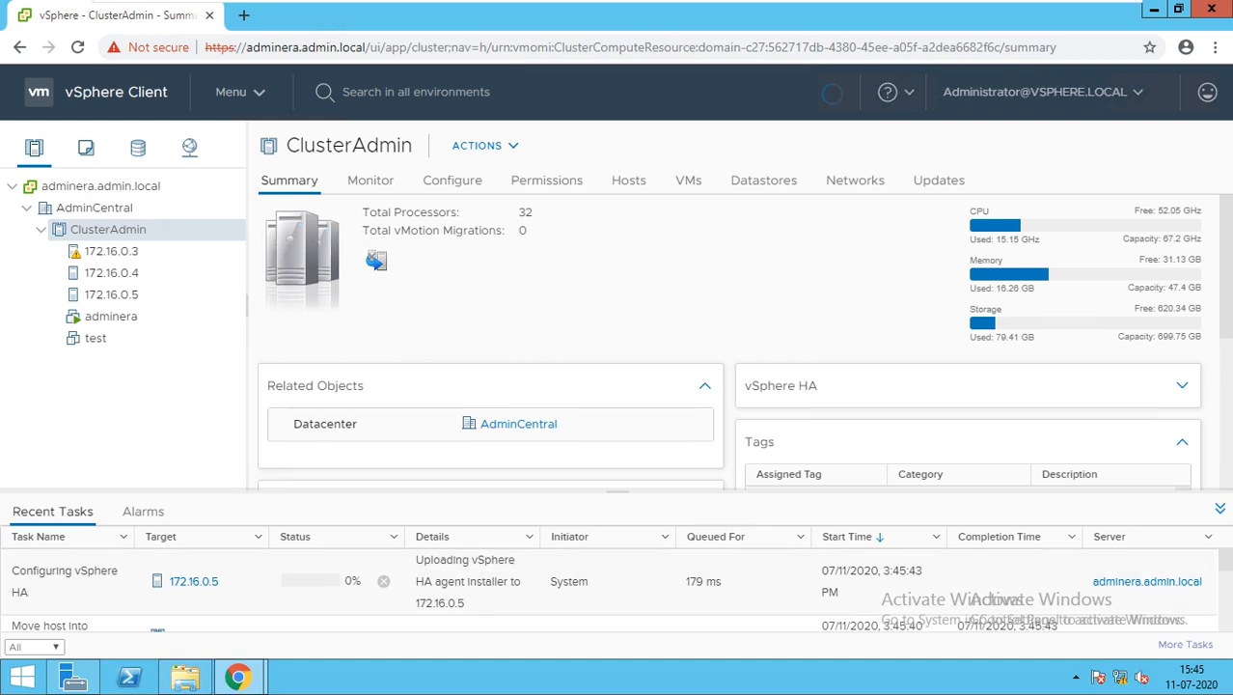
pyautogui.moveTo(11, 571); pyautogui.dragTo(65, 604)
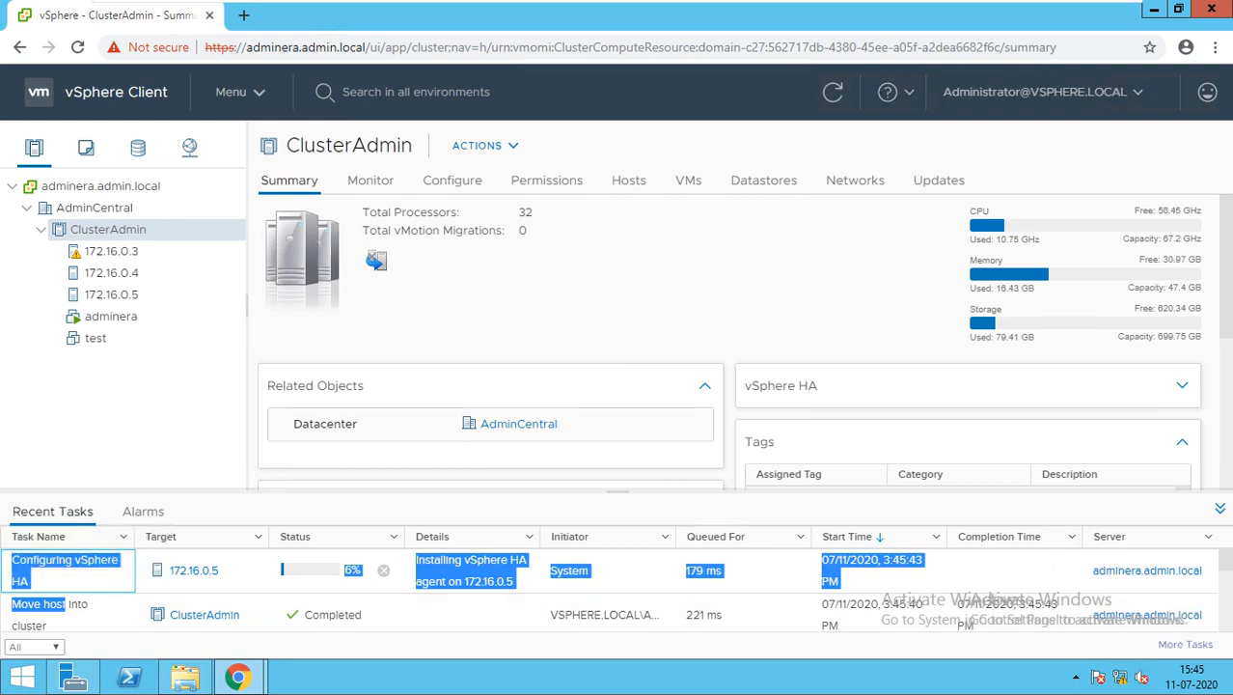
# Open host 172.16.0.3's Summary and expand Configuration, showing vSphere HA State Uninitialized
pyautogui.click(111, 251)
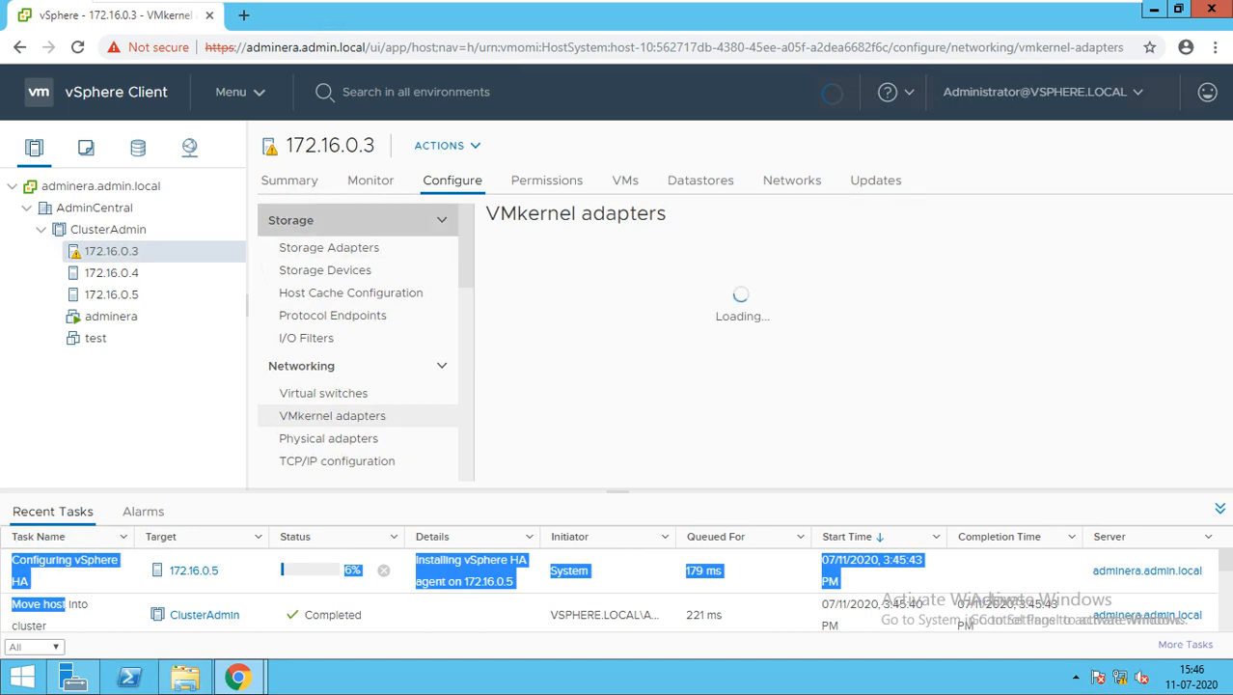
pyautogui.click(289, 180)
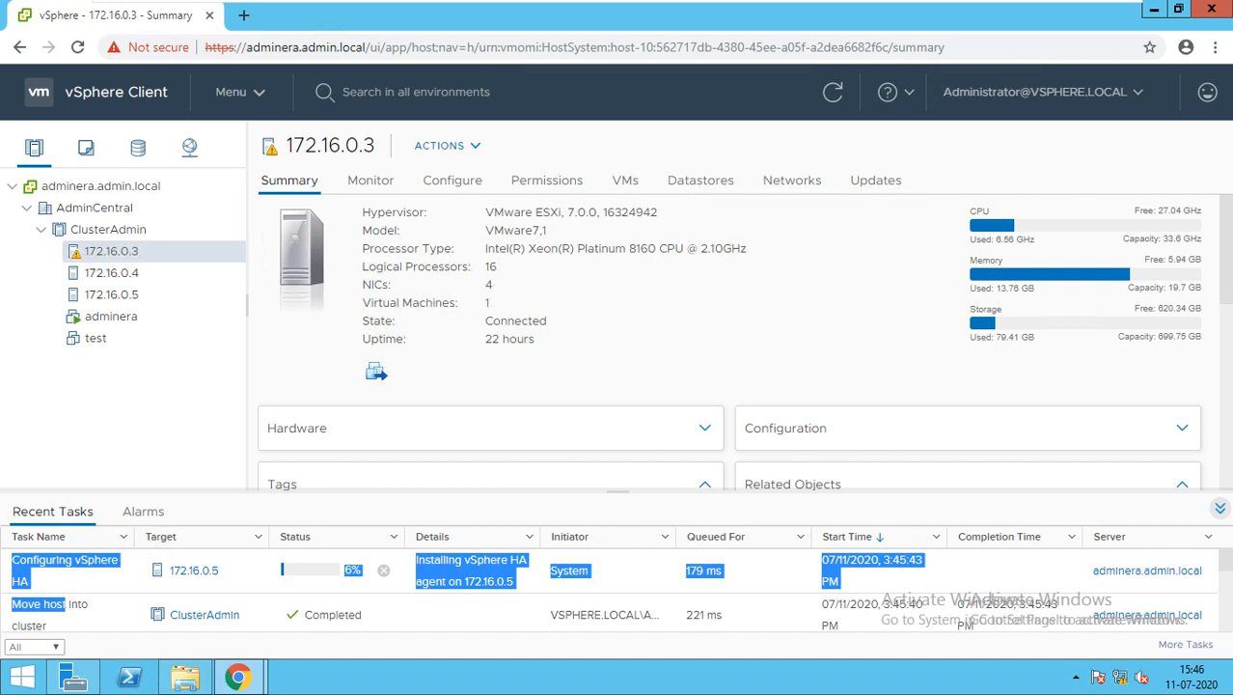
pyautogui.click(1219, 508)
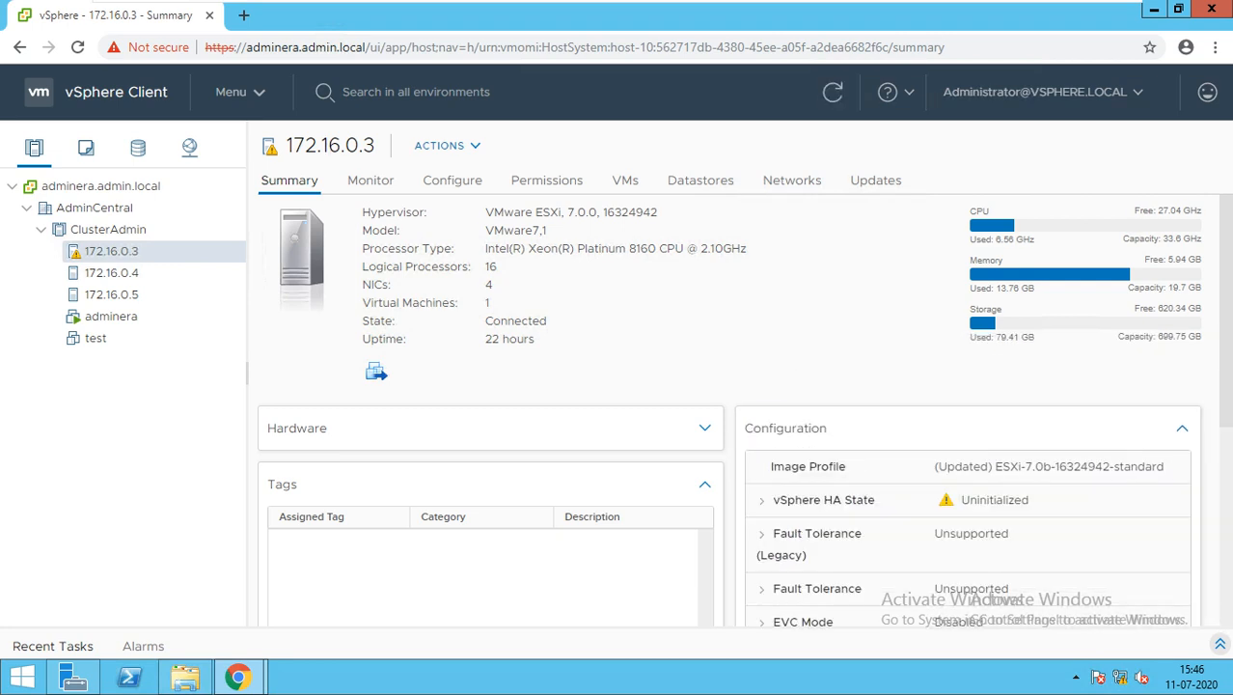
# Compare vSphere HA State across hosts 172.16.0.4, 172.16.0.5 and 172.16.0.3, now Connected (Slave)
pyautogui.scroll(-1, 744, 409)
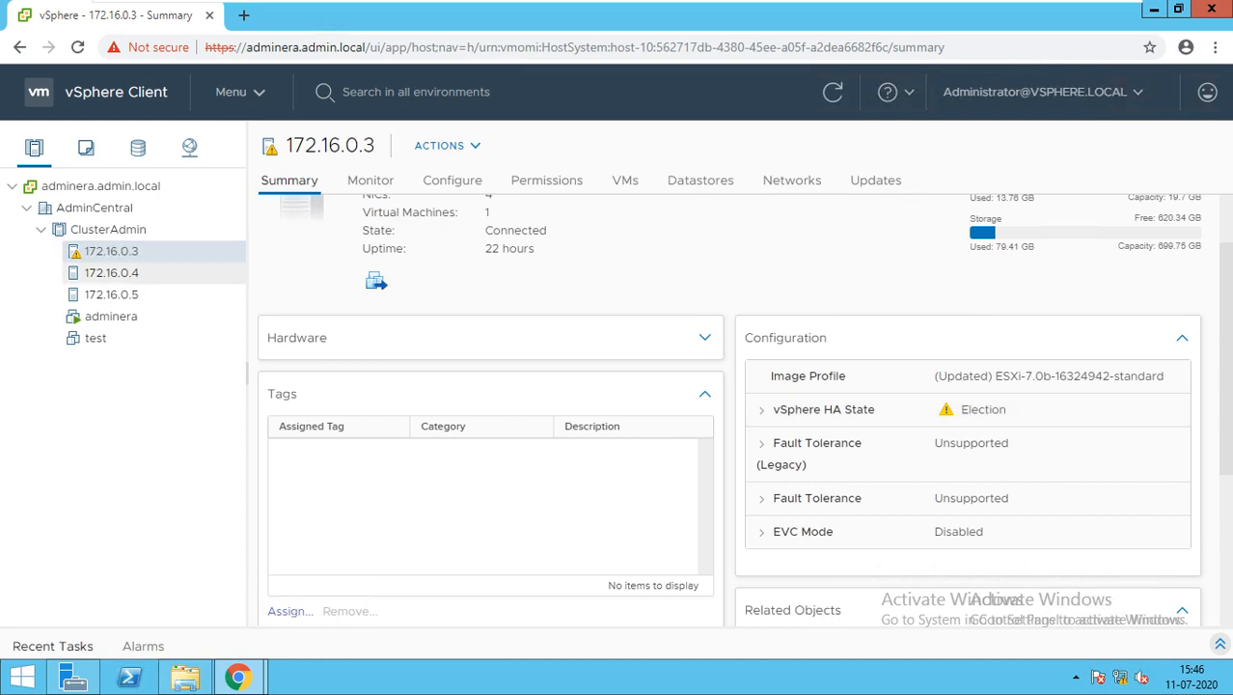
pyautogui.moveTo(111, 252); pyautogui.dragTo(148, 287)
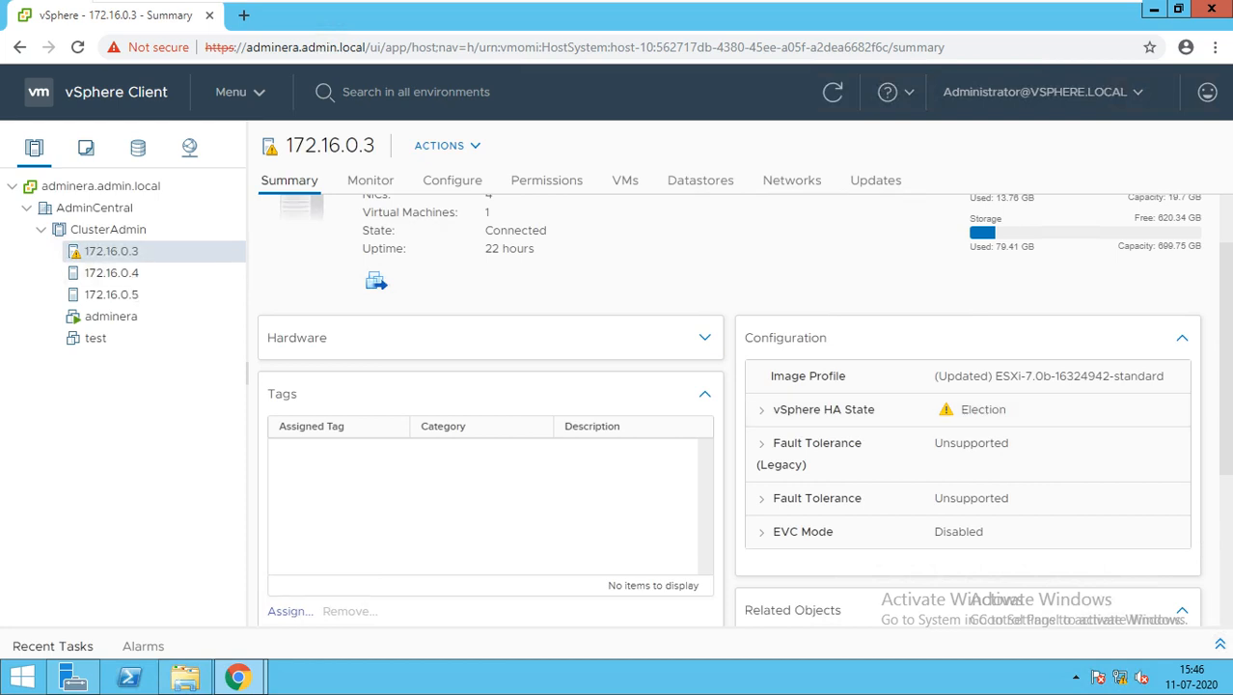
pyautogui.click(111, 273)
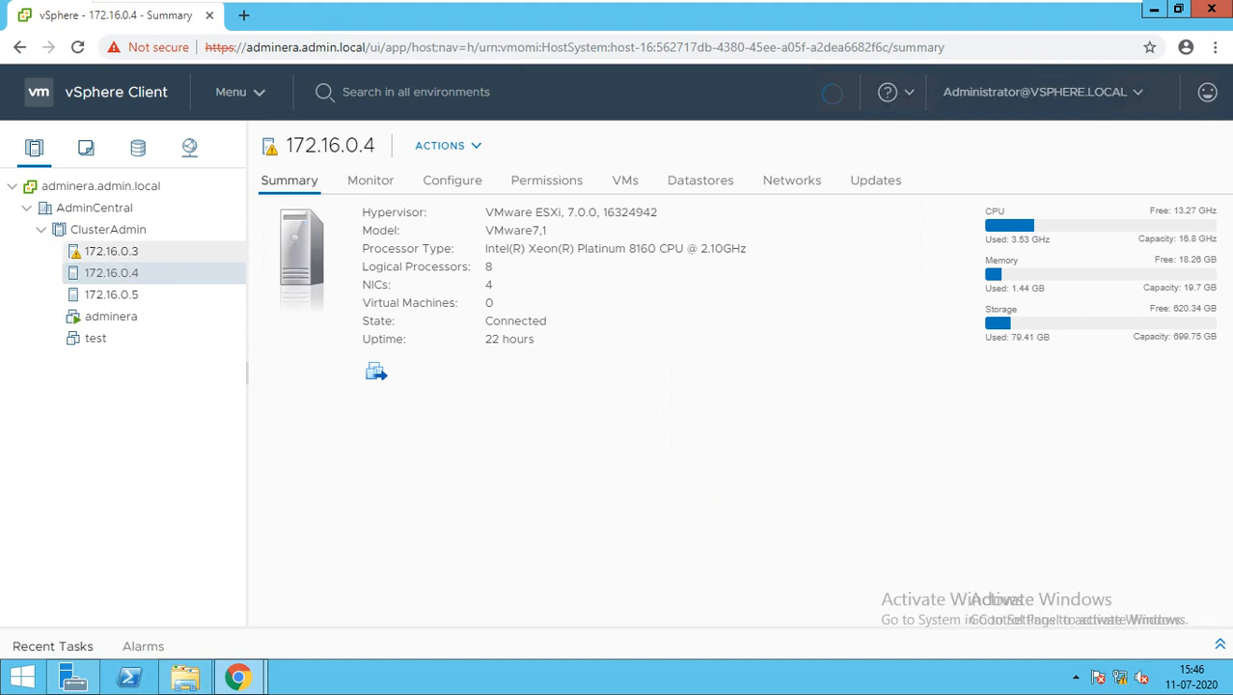
pyautogui.click(111, 251)
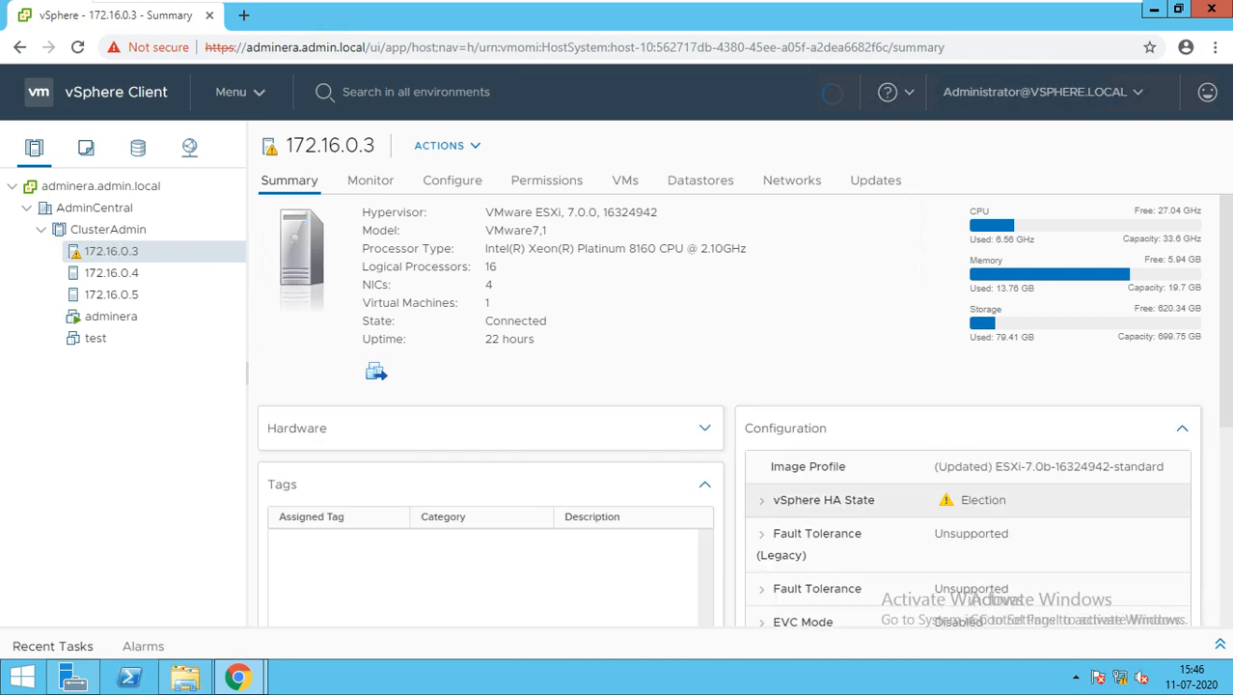
pyautogui.click(111, 274)
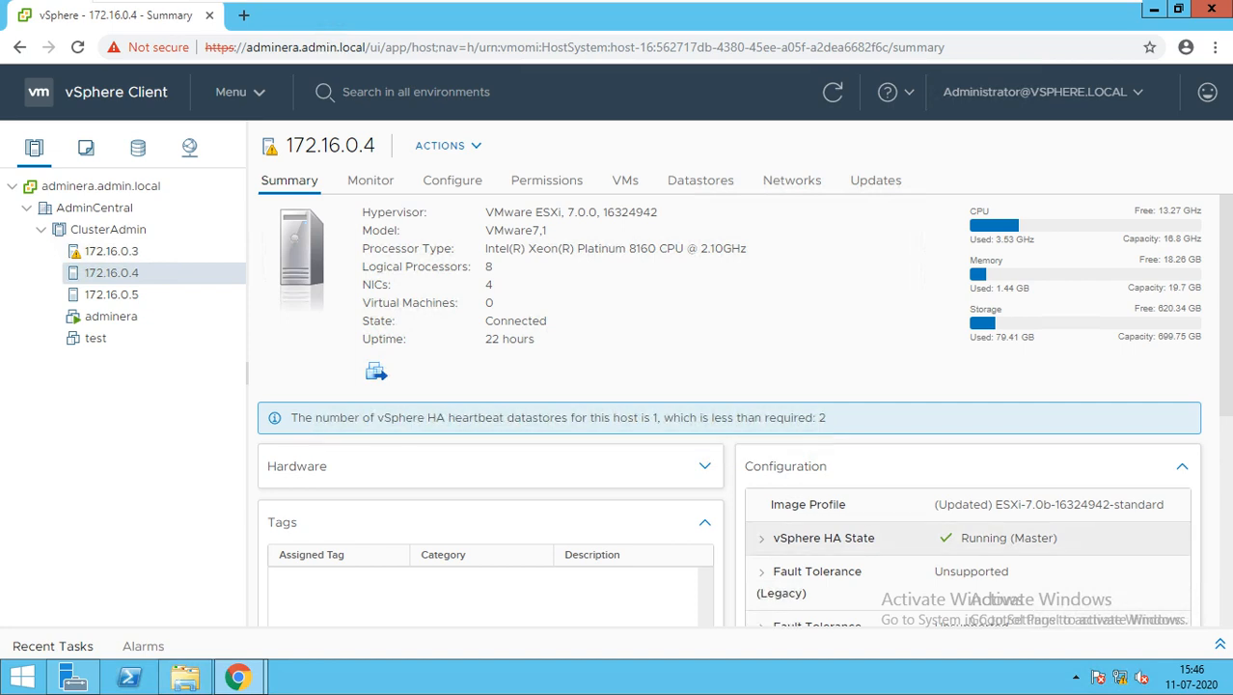
pyautogui.click(112, 295)
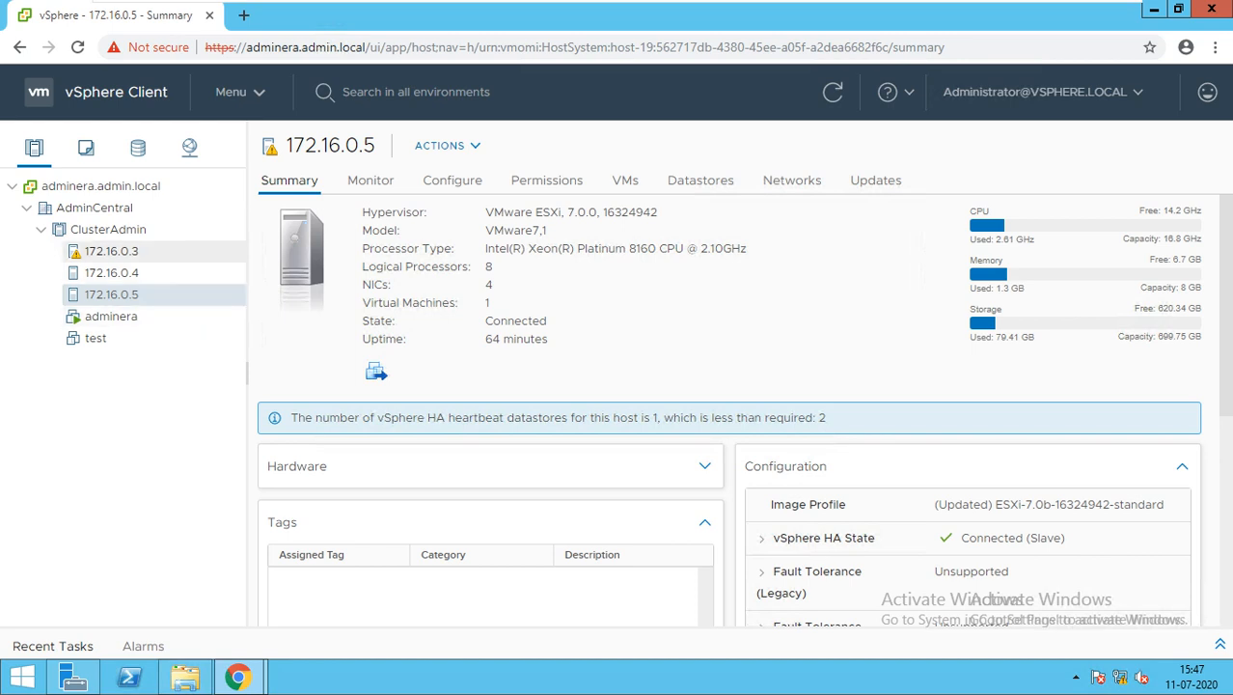
pyautogui.click(111, 251)
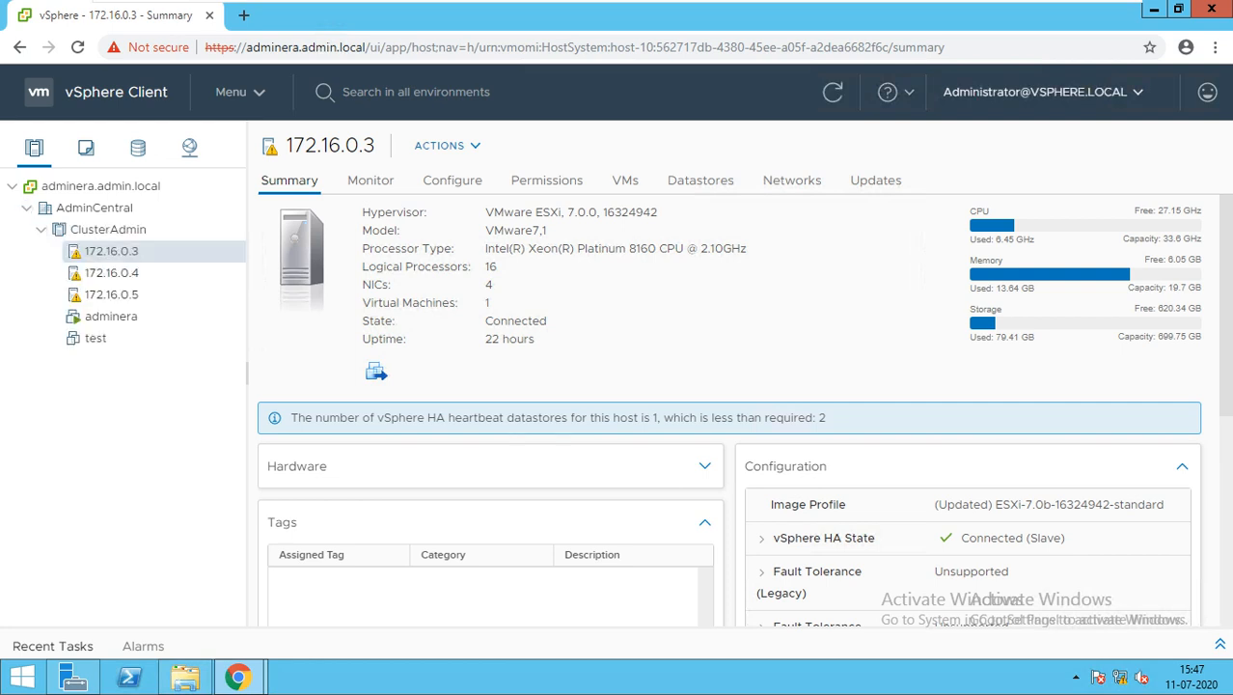
# Log out of the administrator session, confirming the pending-uploads warning with YES
pyautogui.click(1034, 92)
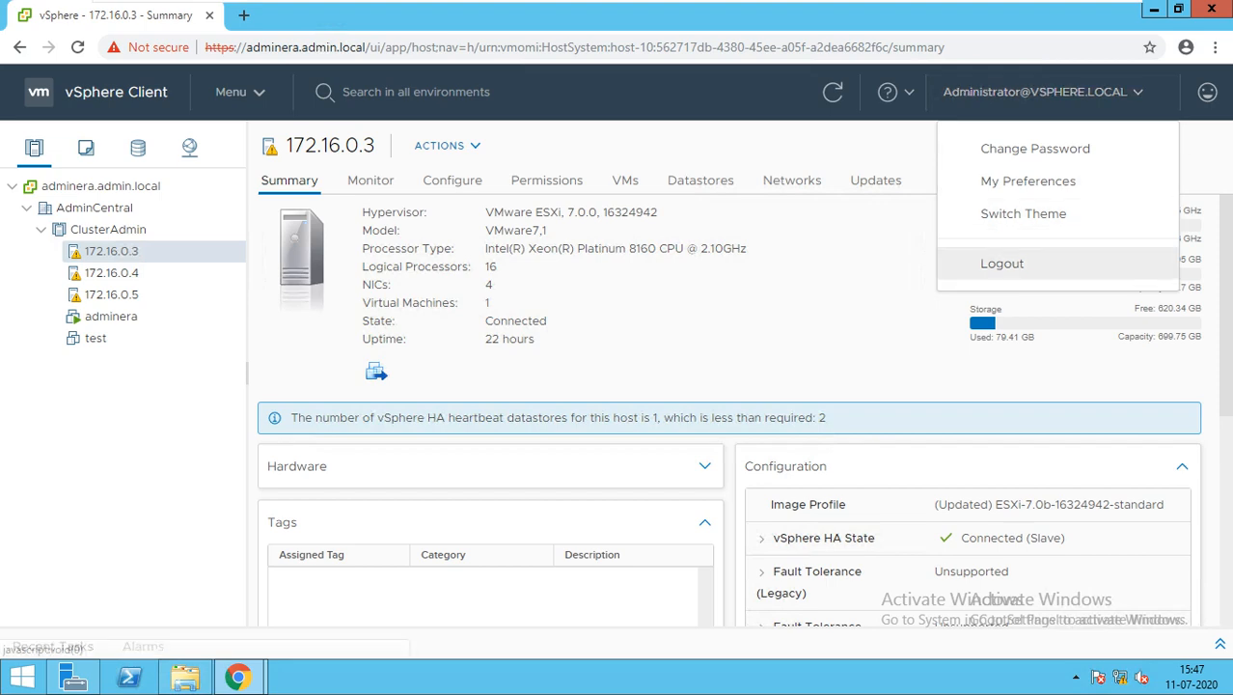
pyautogui.click(1002, 263)
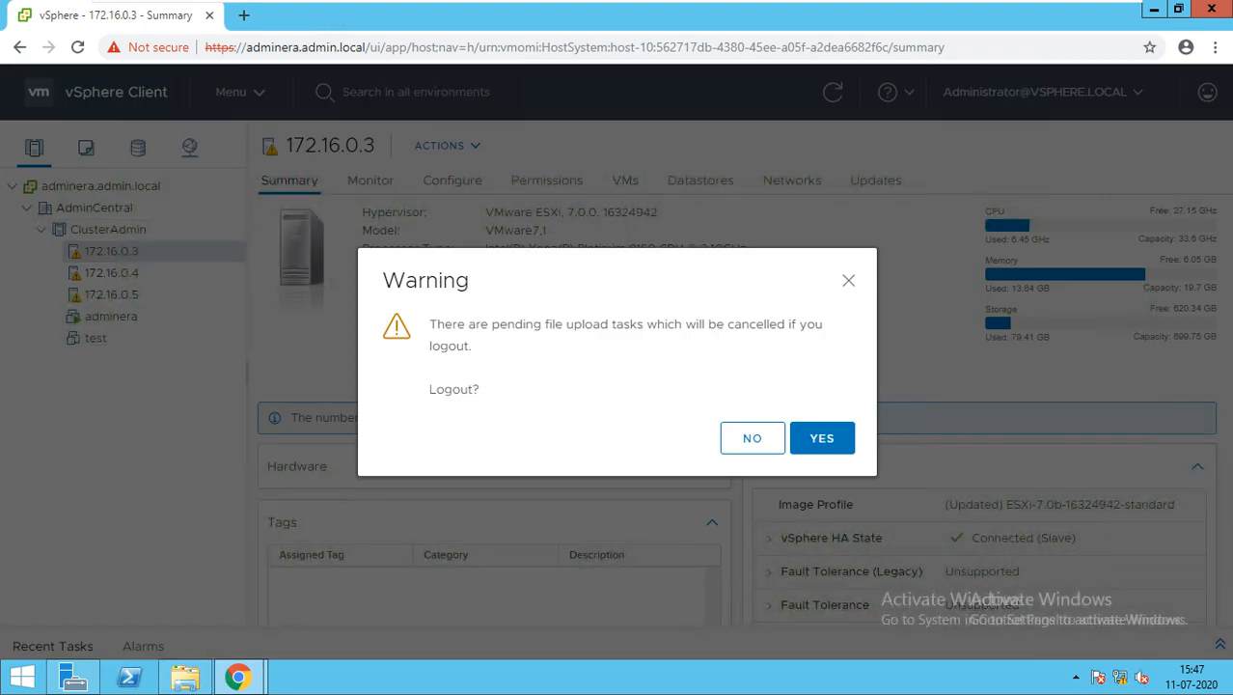
pyautogui.tripleClick(772, 325)
pyautogui.click(822, 438)
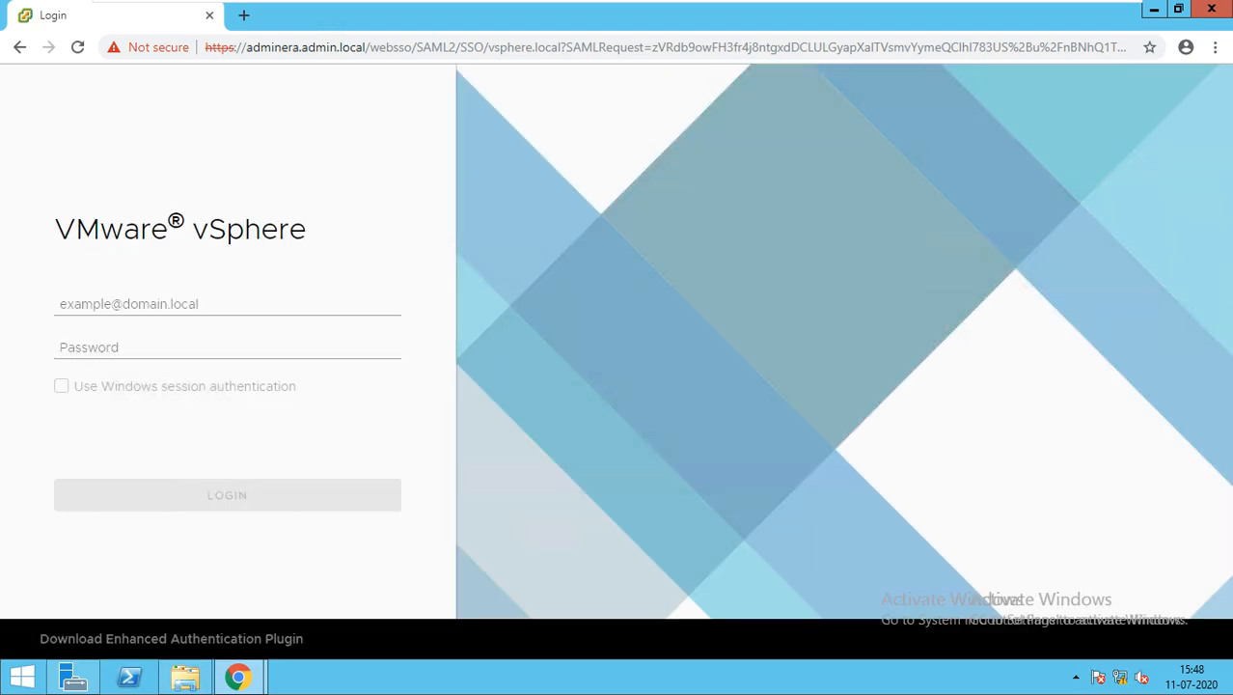
# Log back into vSphere Client with the administrator SSO username and its password
pyautogui.click(60, 304)
pyautogui.write('ad')
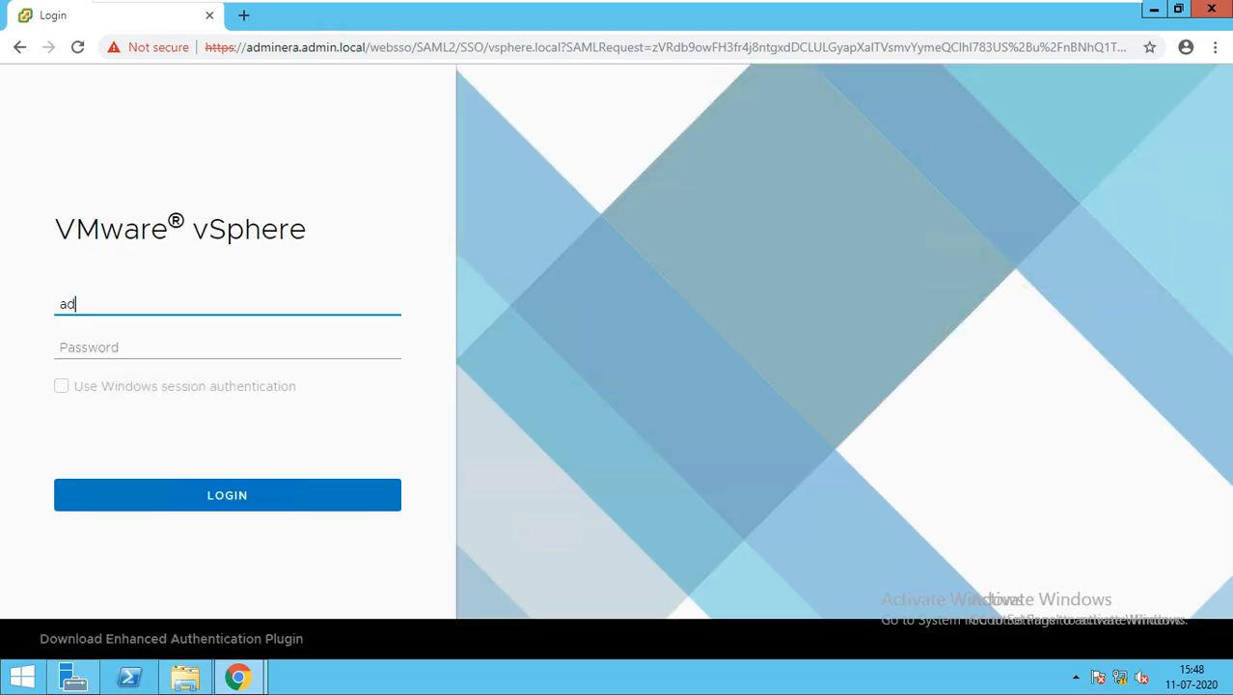
pyautogui.write('ministrator@vsp')
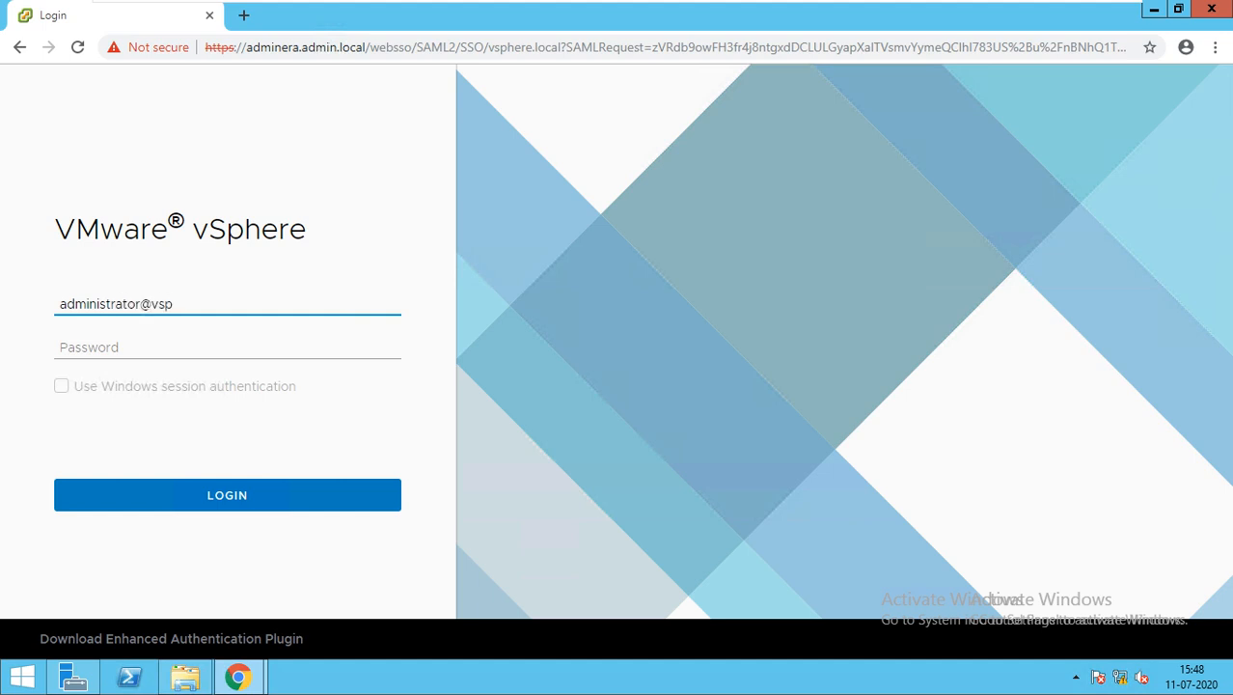
pyautogui.write('here.local')
pyautogui.press('Tab')
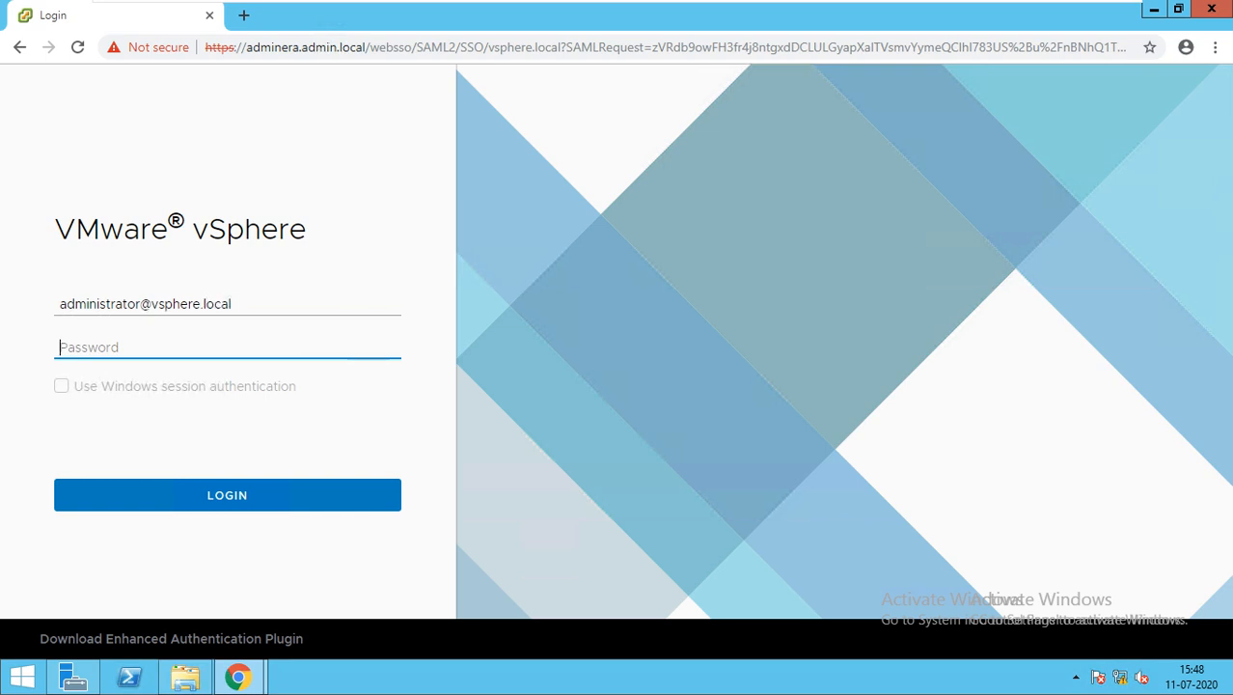
pyautogui.write('••••••••••')
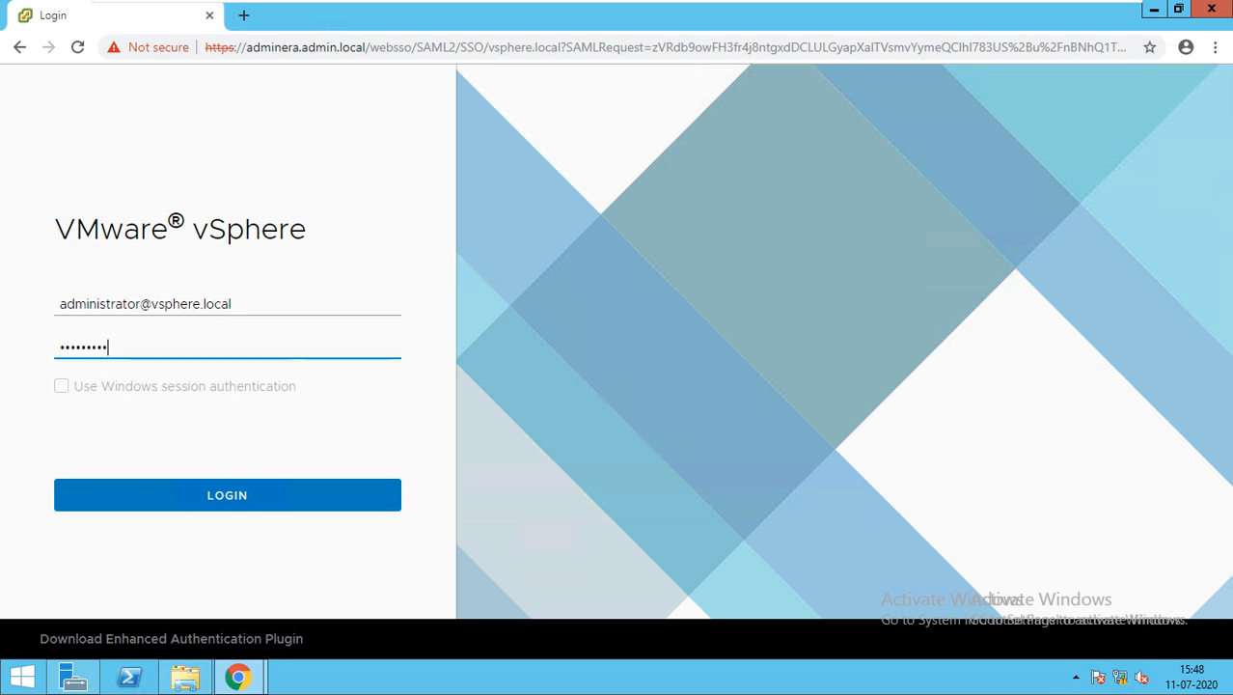
pyautogui.write('•')
pyautogui.press('Return')
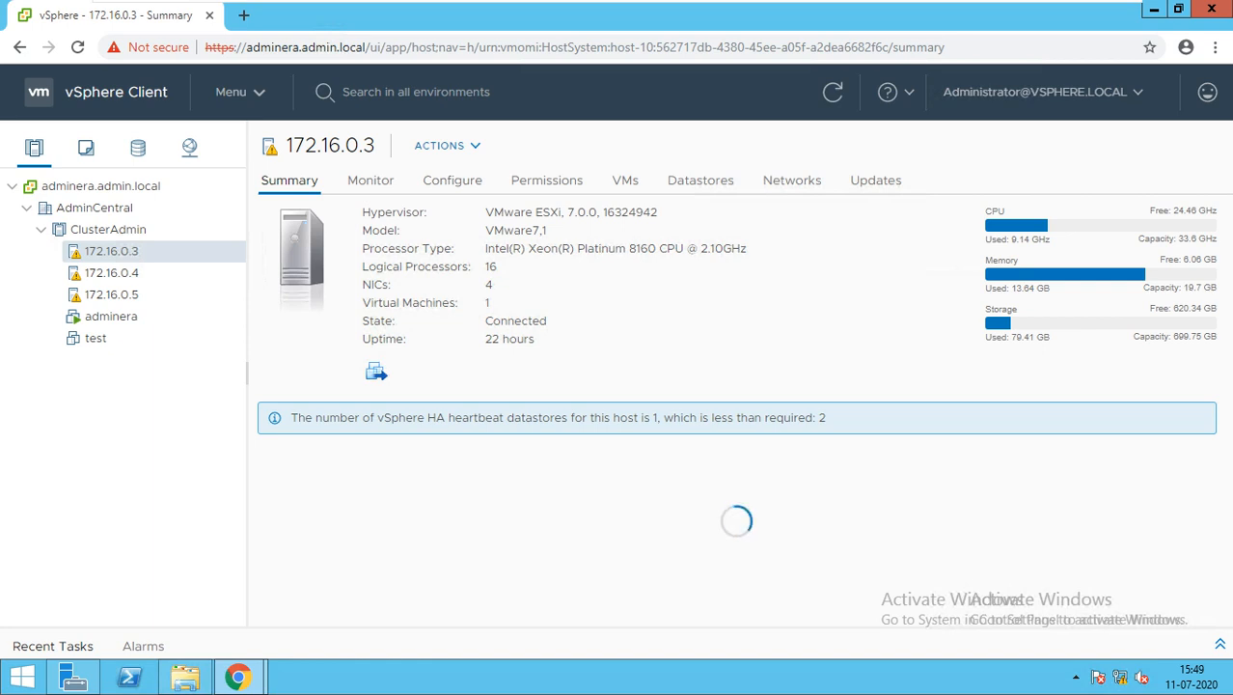
# Review the summaries of hosts 172.16.0.4 and 172.16.0.5 in ClusterAdmin
pyautogui.moveTo(827, 418)
pyautogui.mouseDown()
pyautogui.moveTo(632, 418)
pyautogui.moveTo(827, 417)
pyautogui.mouseUp()
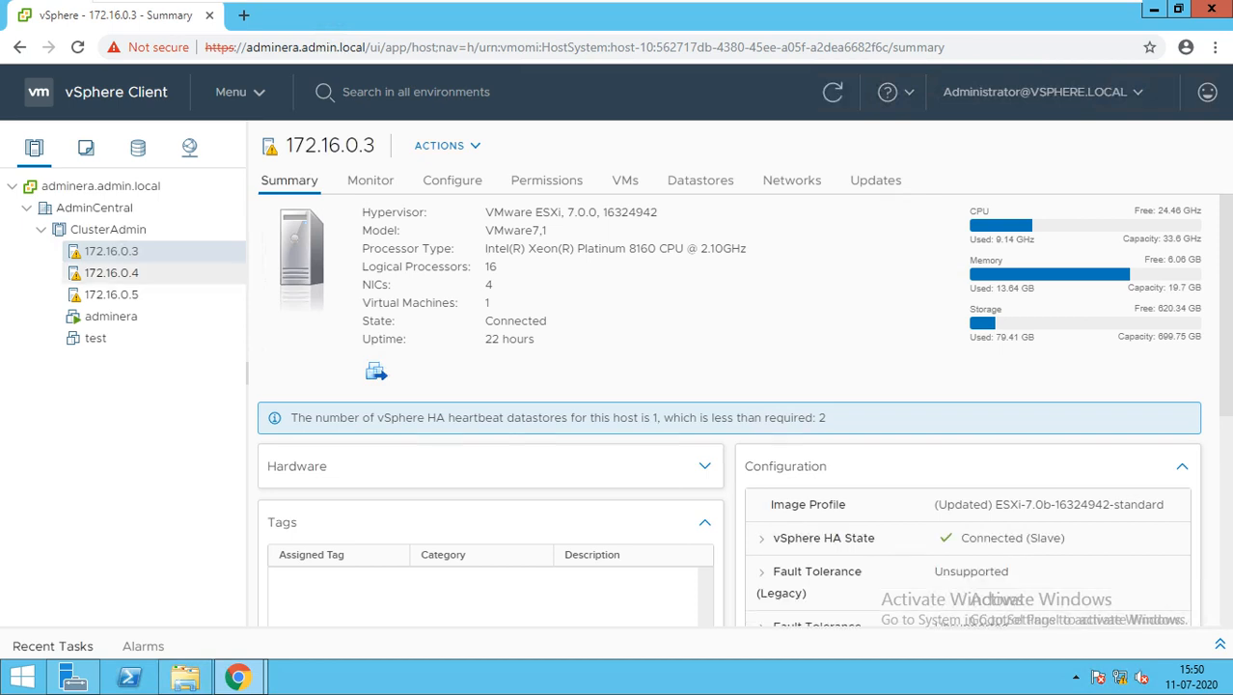
pyautogui.click(112, 273)
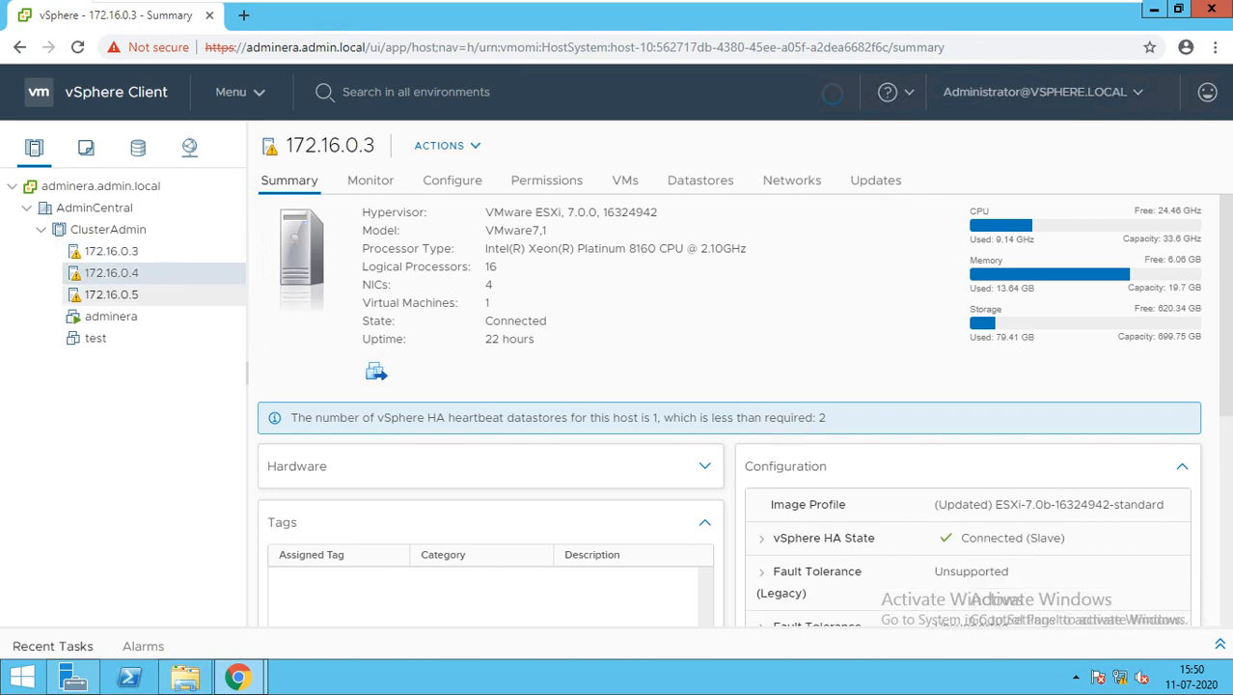
pyautogui.click(112, 294)
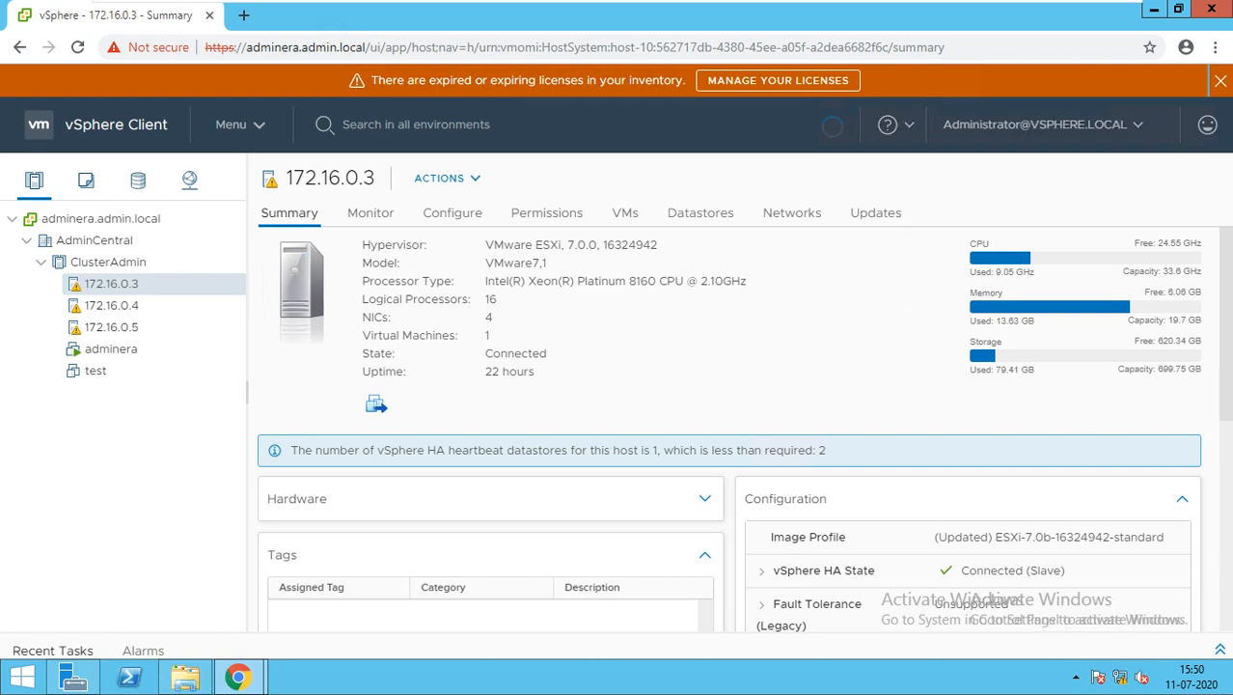
# Dismiss the orange license expiry banner and minimize the remote desktop session
pyautogui.click(1220, 80)
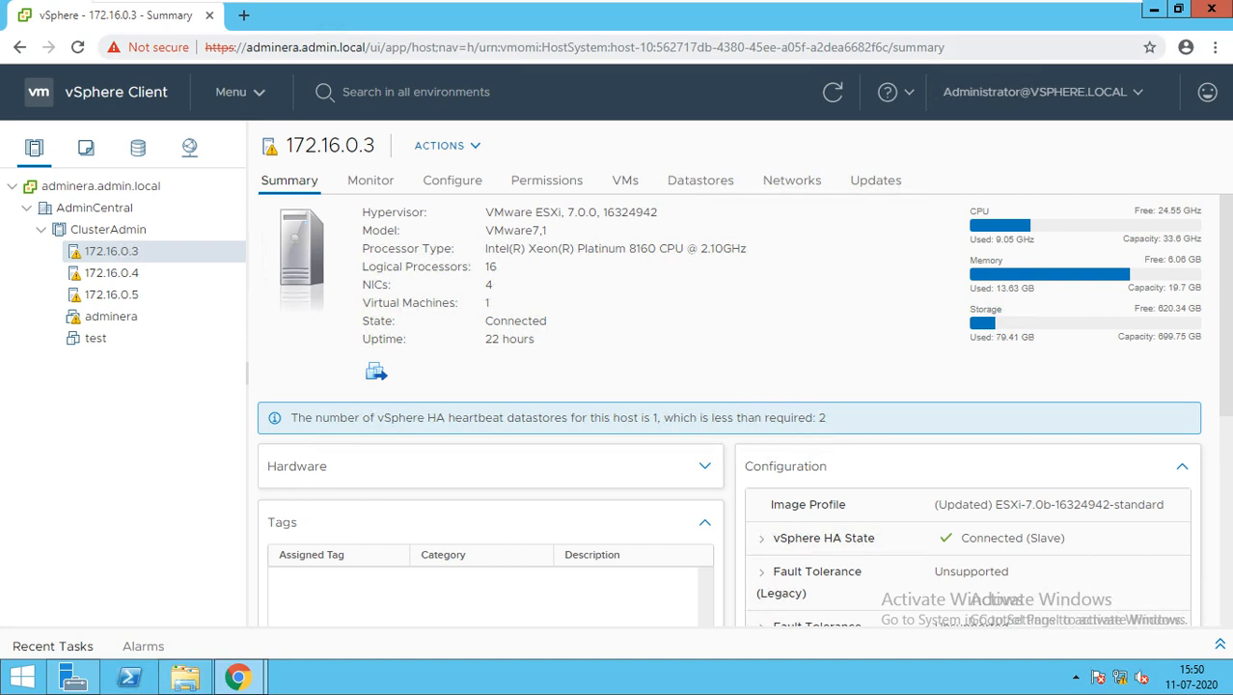
pyautogui.moveTo(653, 16)
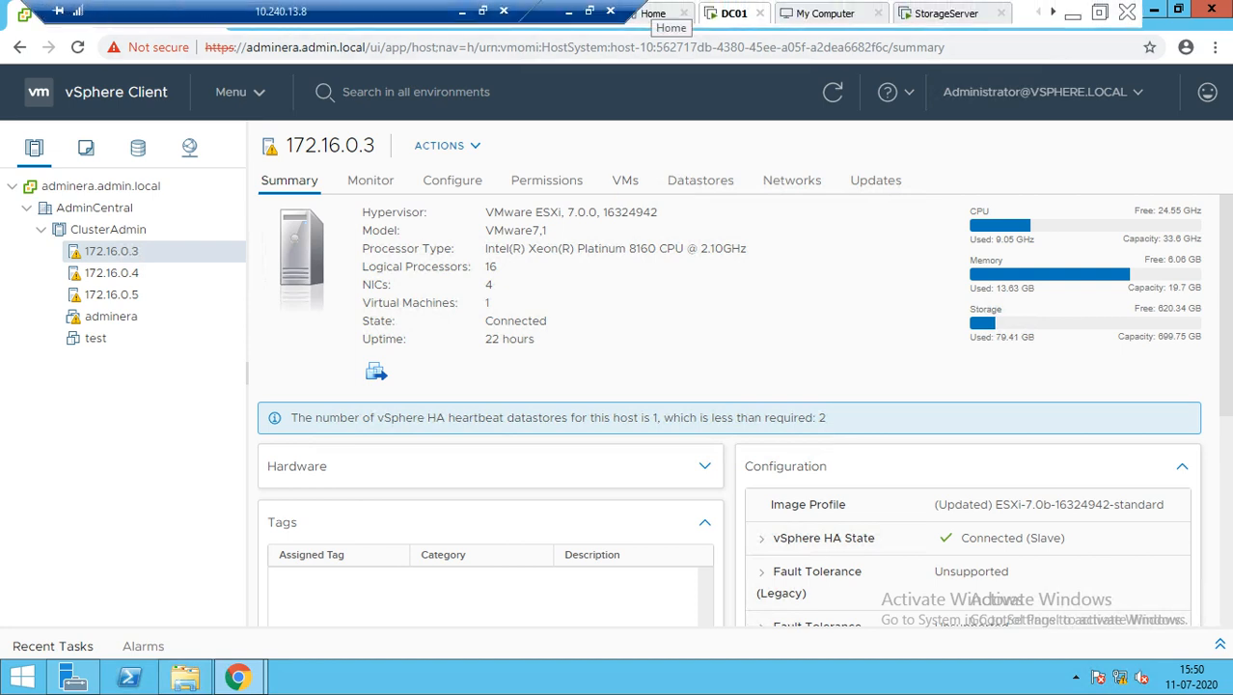
pyautogui.click(461, 11)
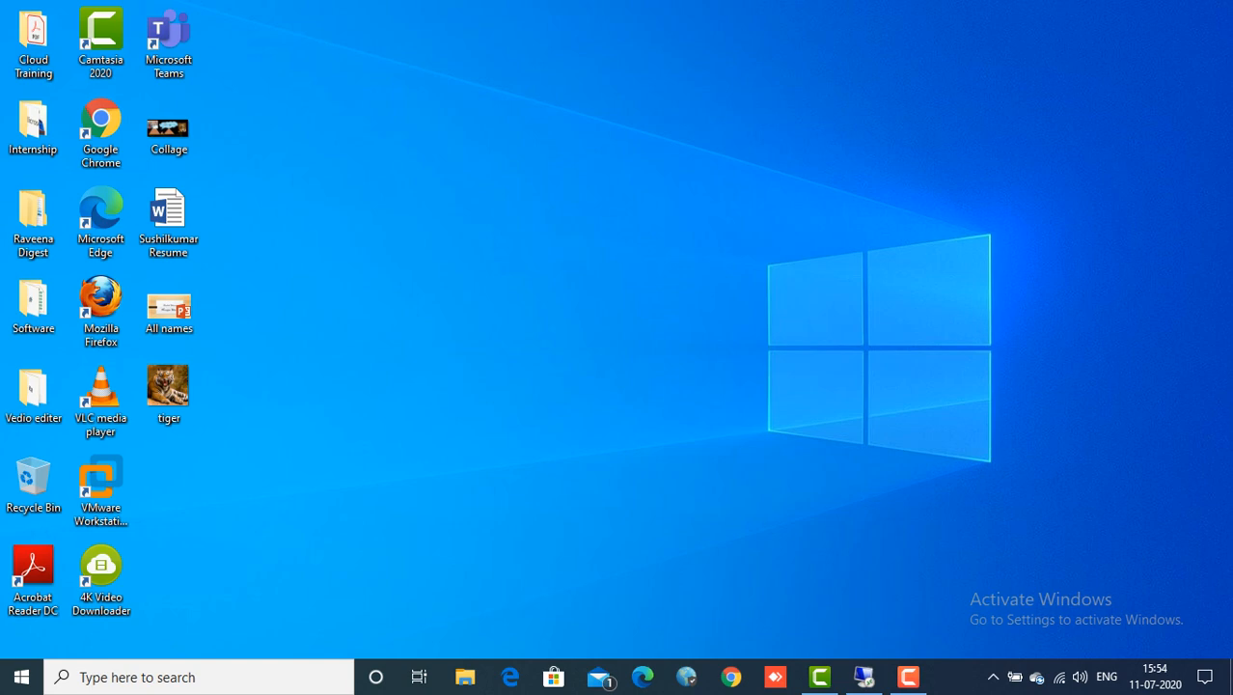